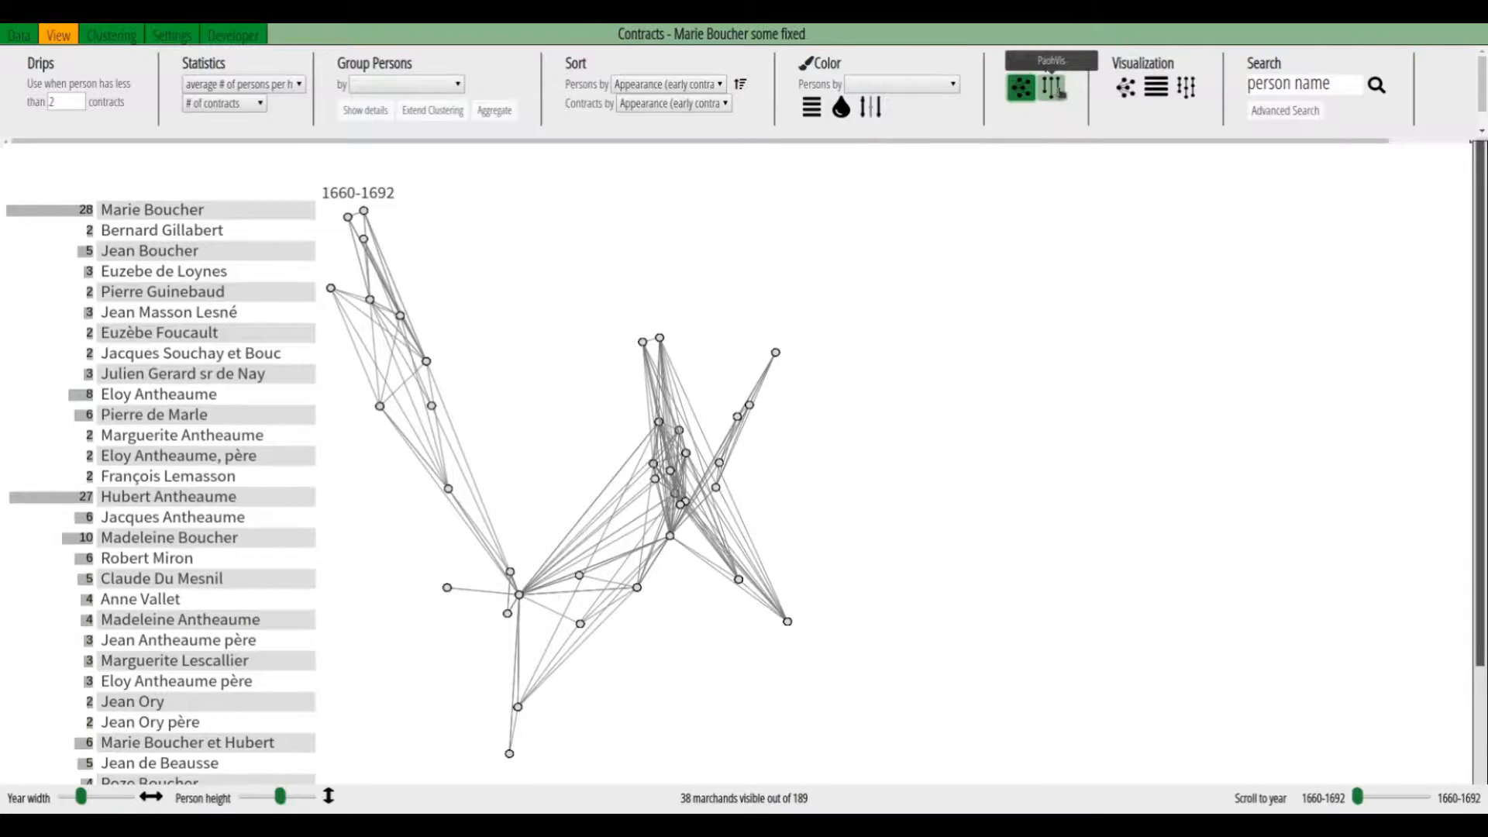
Step: Show the contracts with the PAOHVis technique and cluster the persons automatically with the louvain algorithm at resolution 1
{"action": "left_click", "coordinate": [1053, 87]}
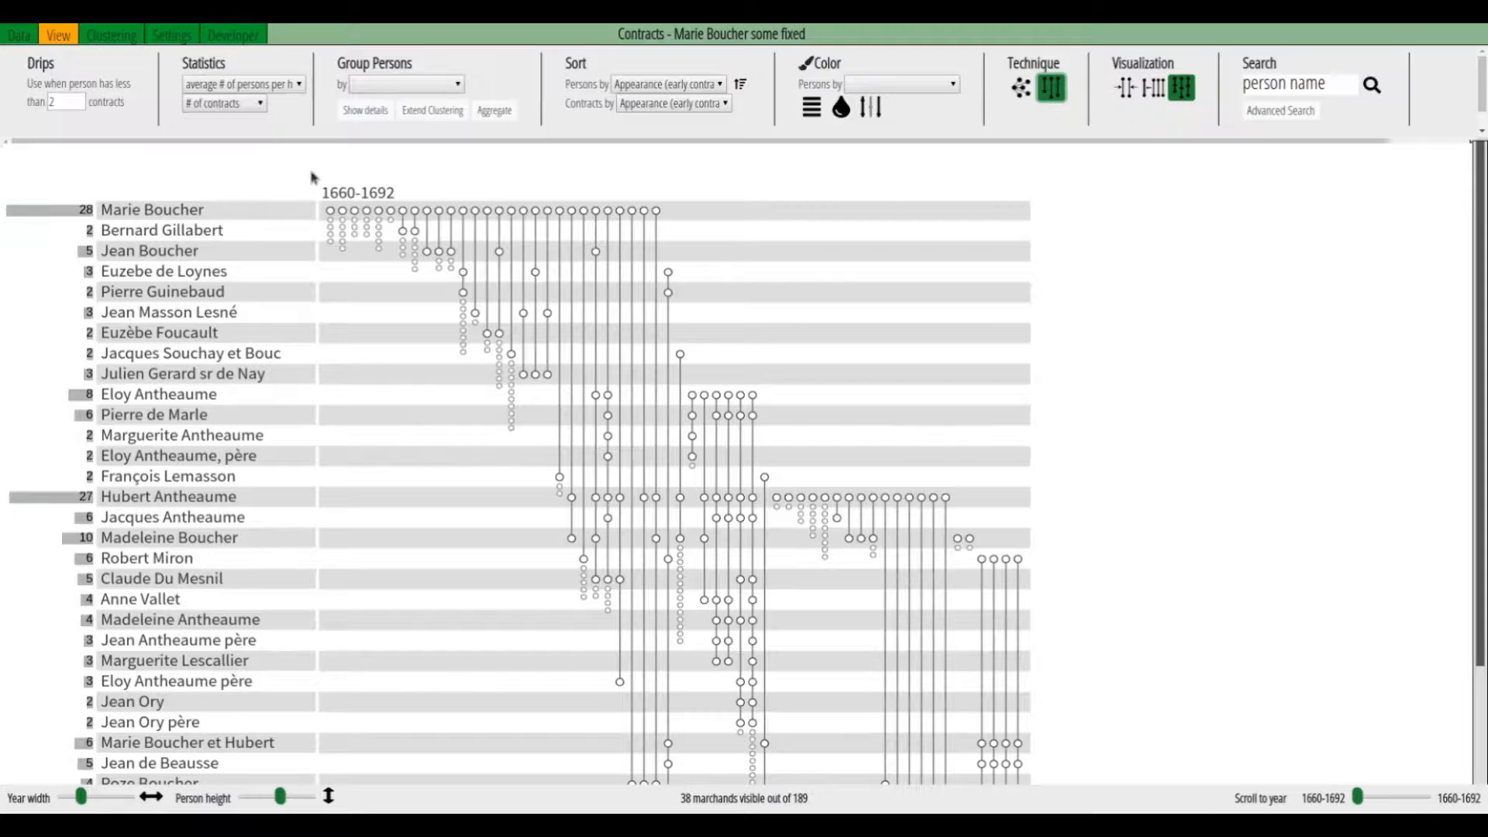
{"action": "mouse_move", "coordinate": [453, 215]}
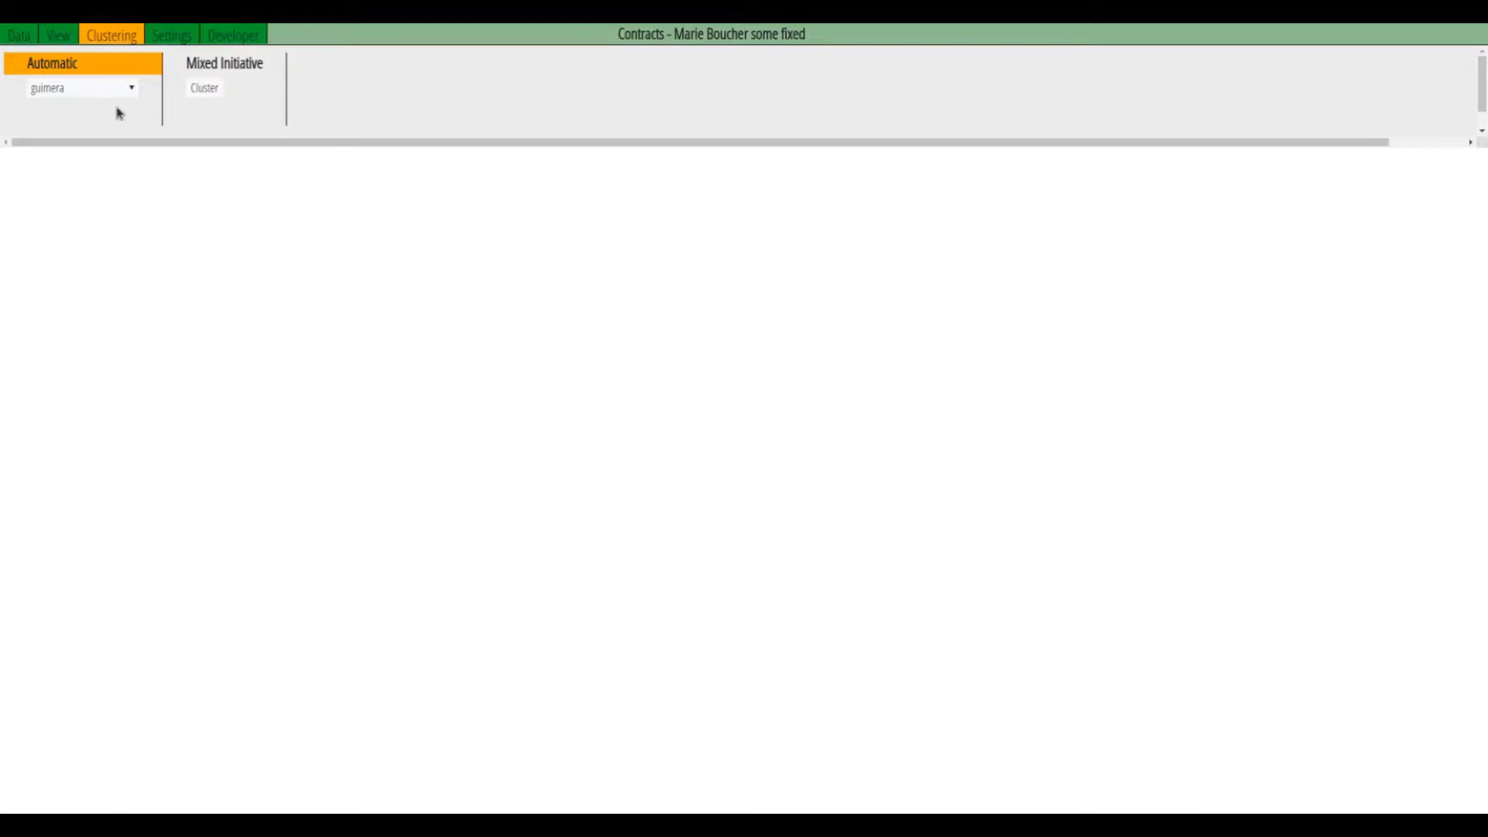
{"action": "left_click", "coordinate": [116, 93]}
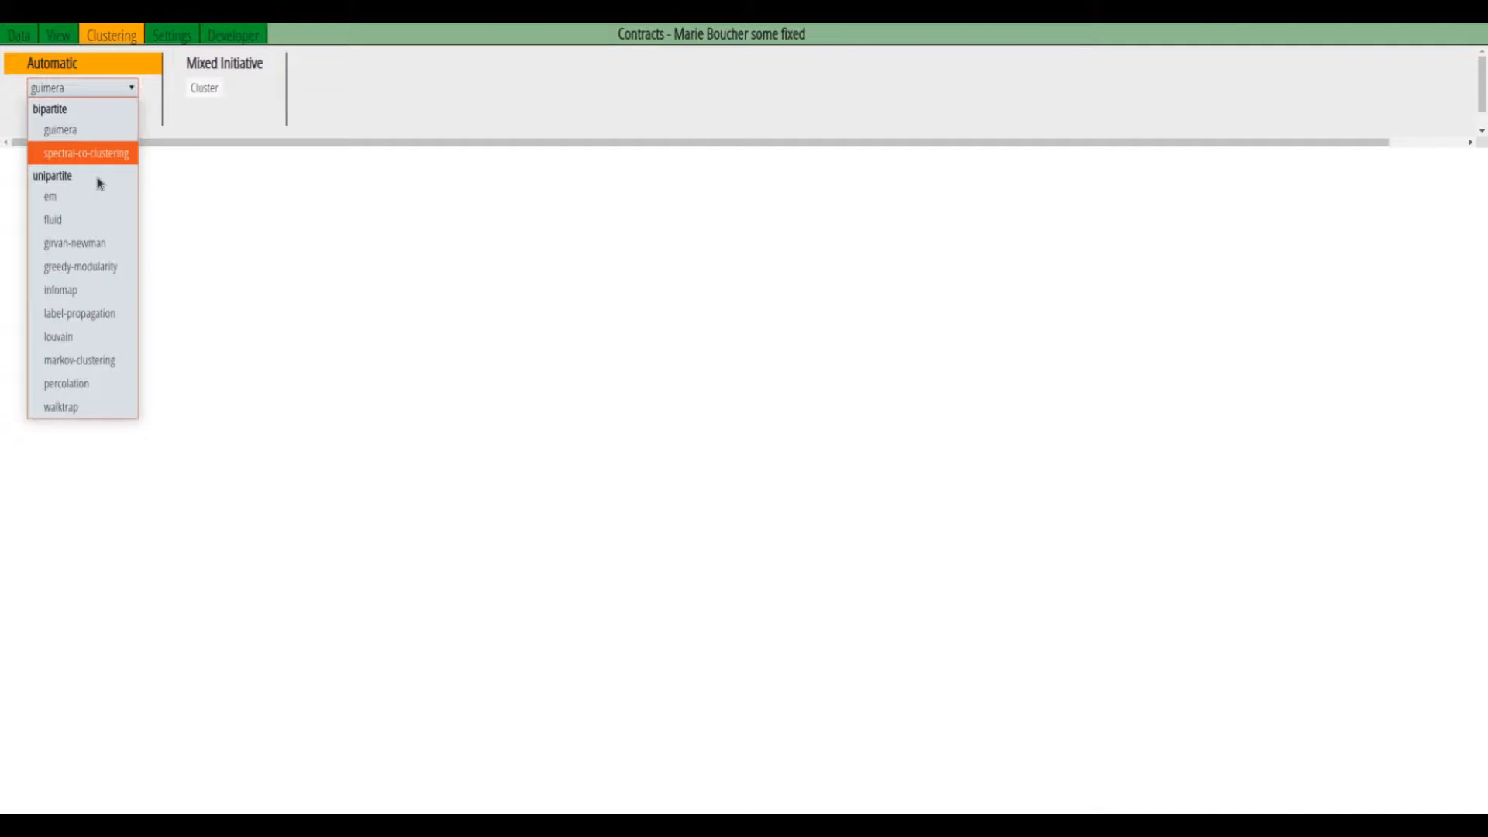
{"action": "left_click", "coordinate": [73, 336]}
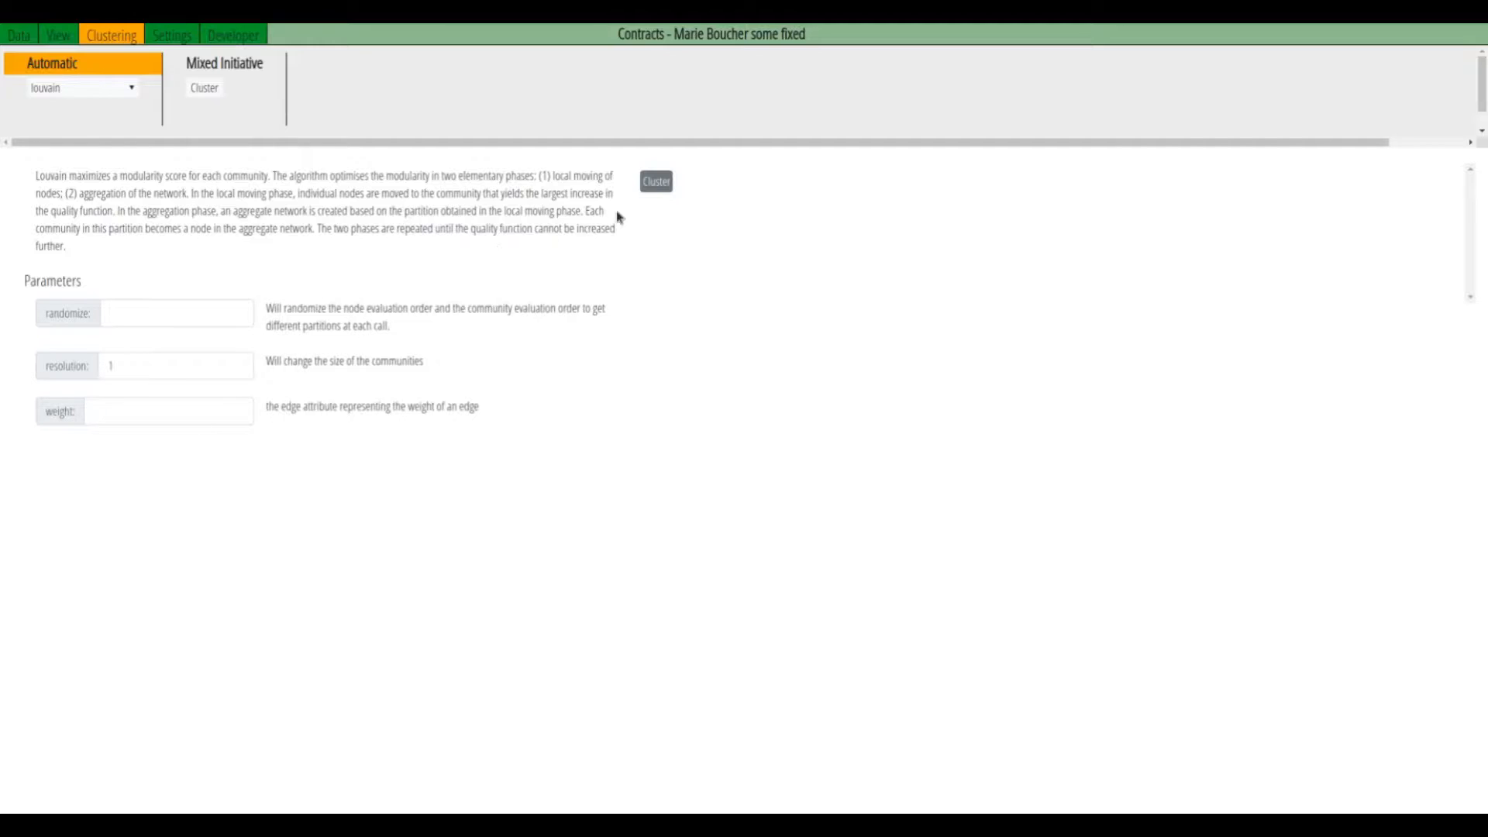
{"action": "left_click", "coordinate": [656, 186]}
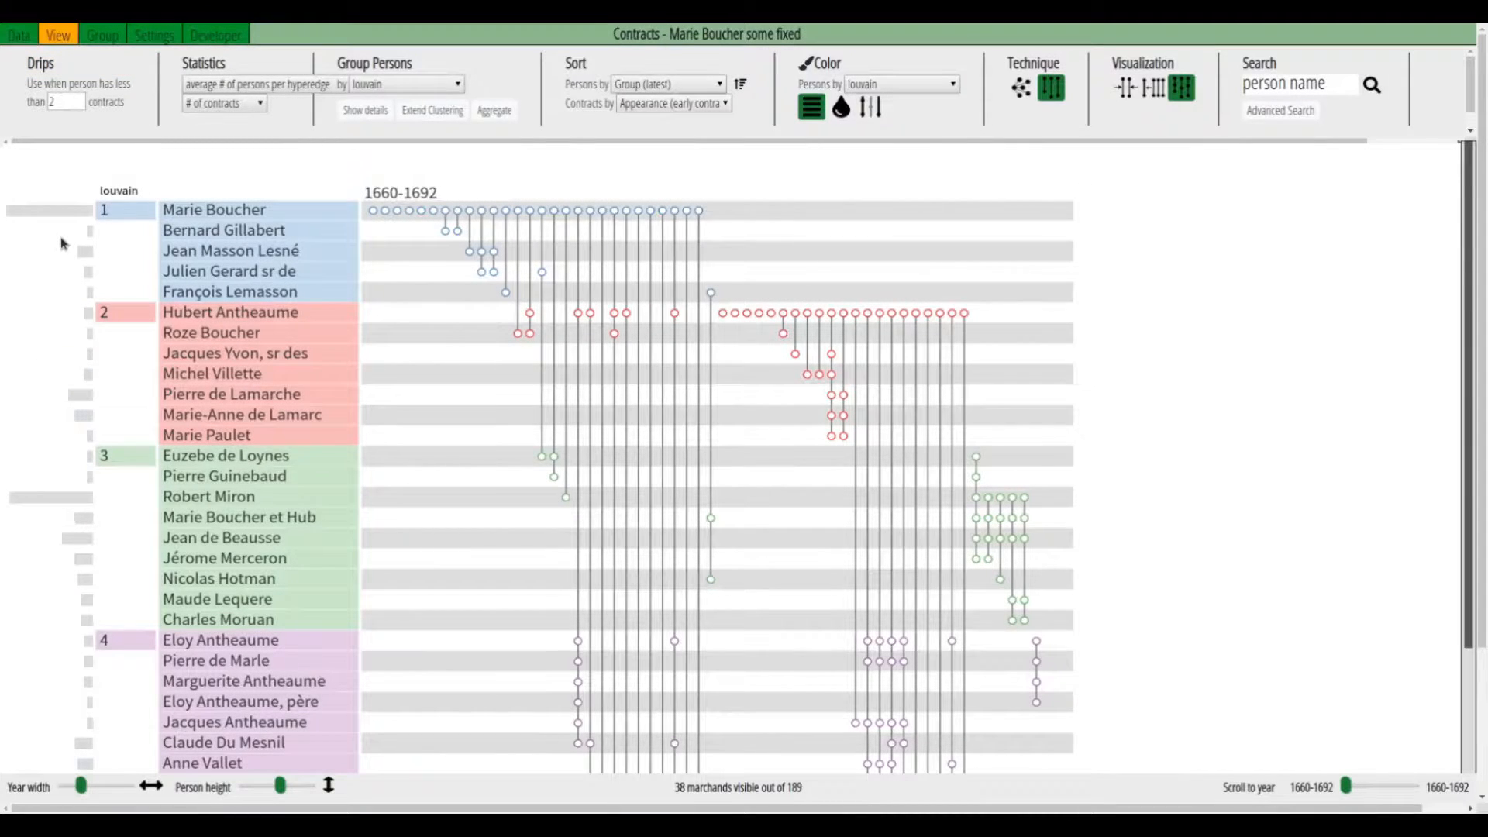
{"action": "scroll", "coordinate": [55, 259], "scroll_direction": "down", "scroll_amount": 4}
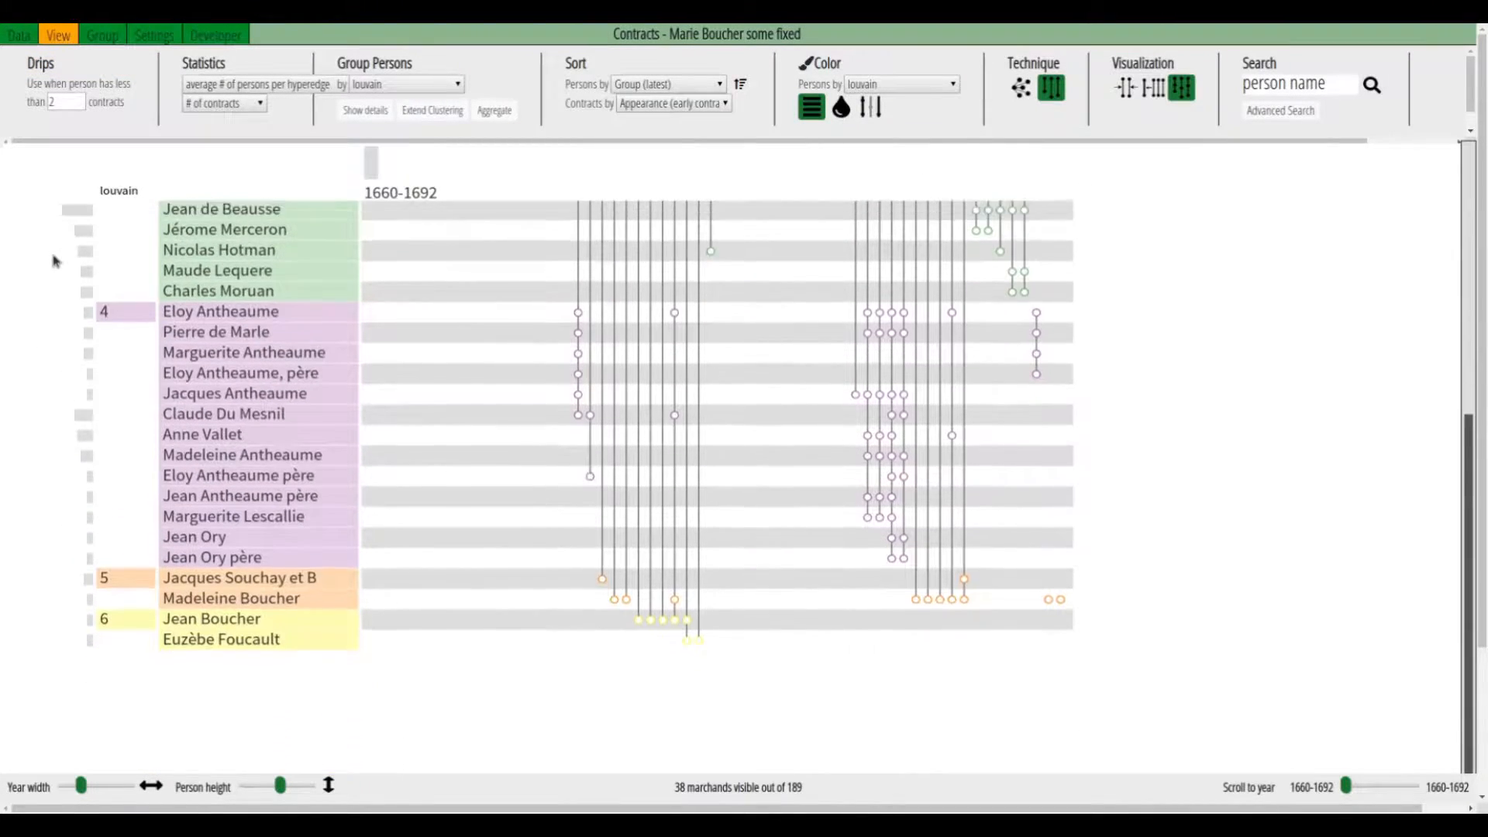
{"action": "scroll", "coordinate": [55, 259], "scroll_direction": "up", "scroll_amount": 5}
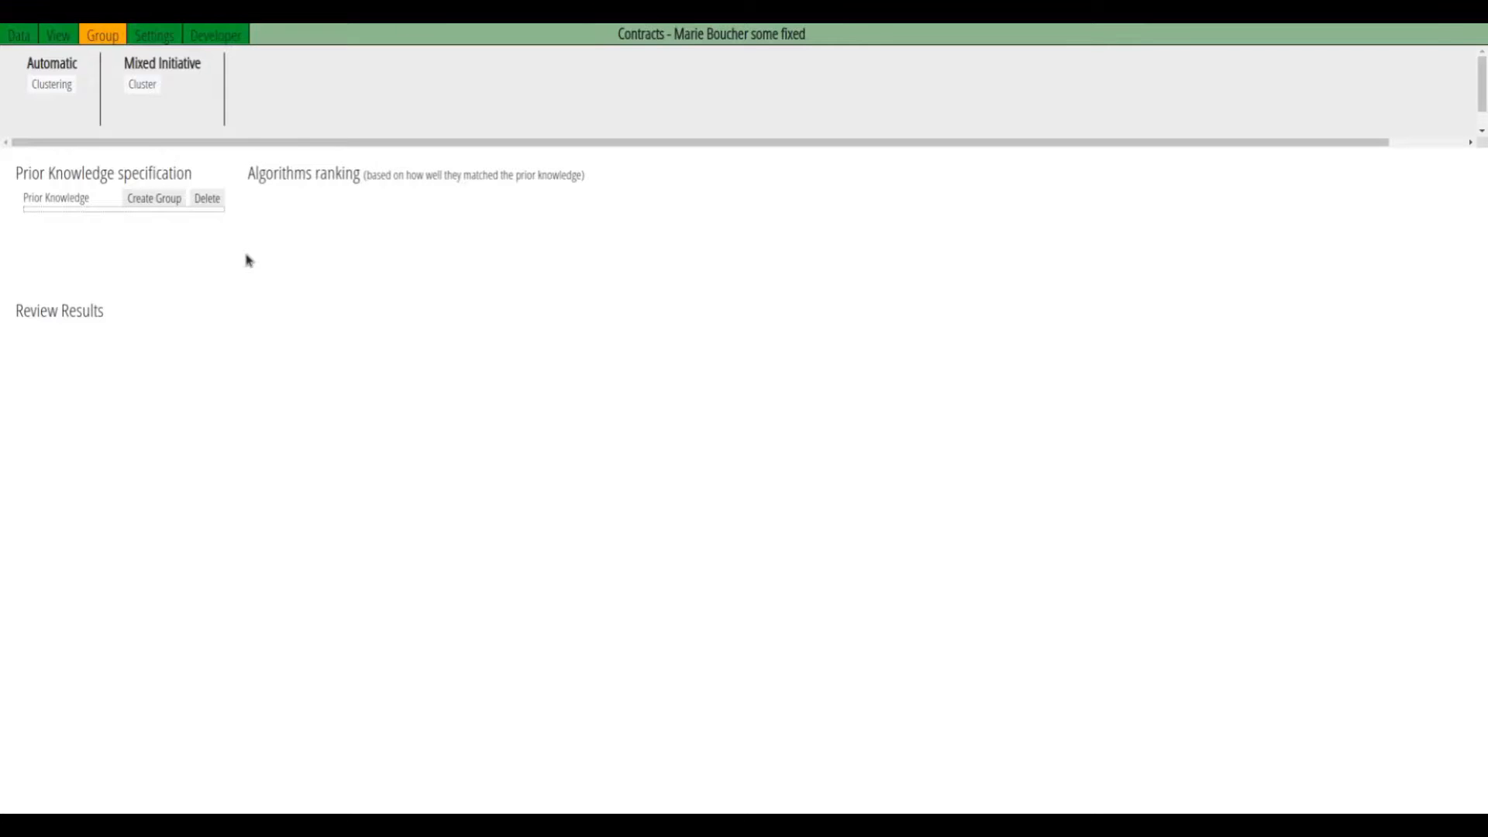
Step: Create a first prior-knowledge group for mixed-initiative clustering and add two merchants to it by searching for their names
{"action": "left_click", "coordinate": [167, 200]}
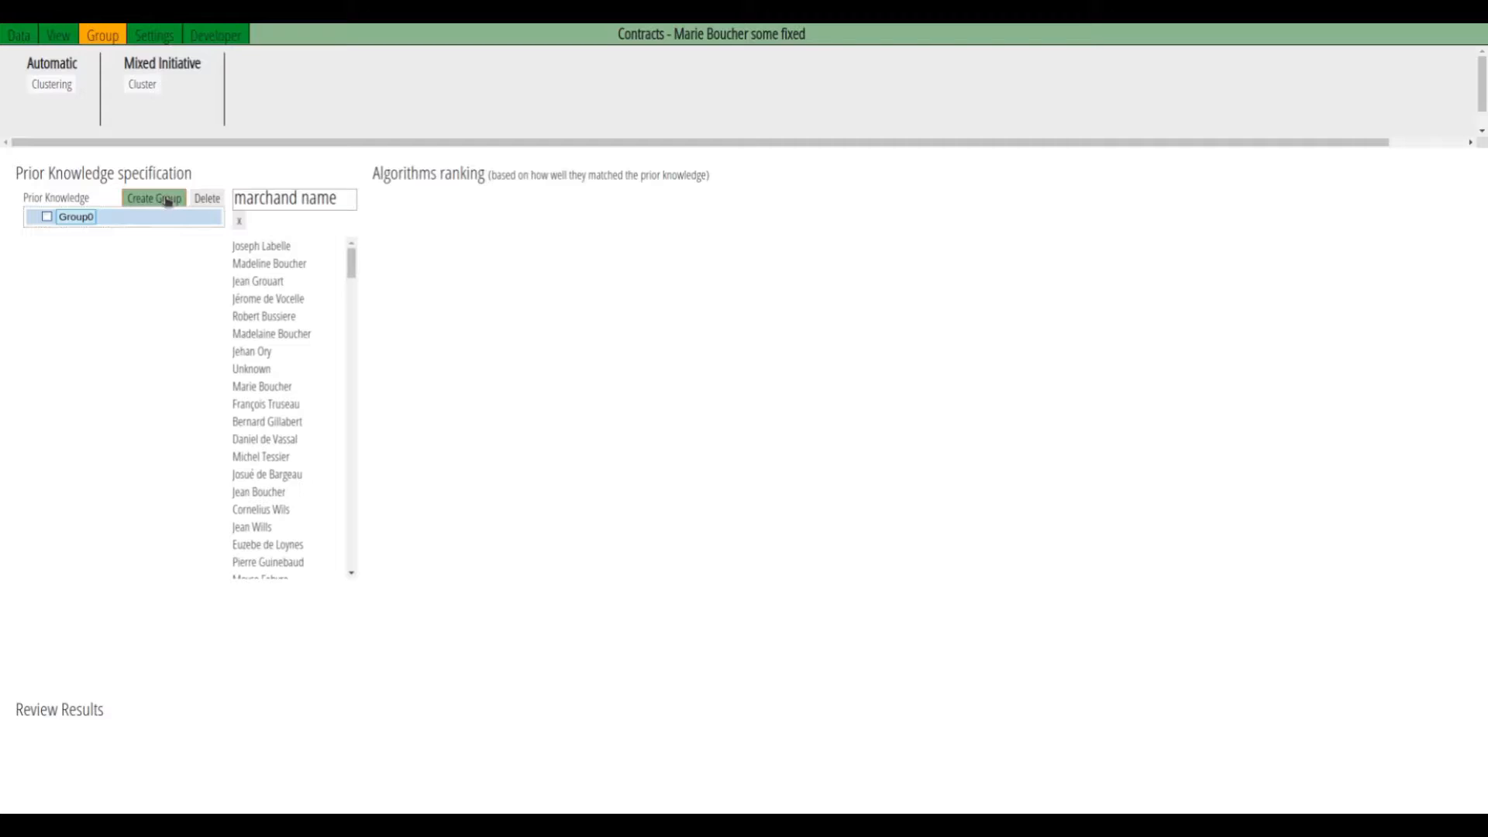
{"action": "left_click", "coordinate": [274, 200]}
{"action": "type", "text": "Mar"}
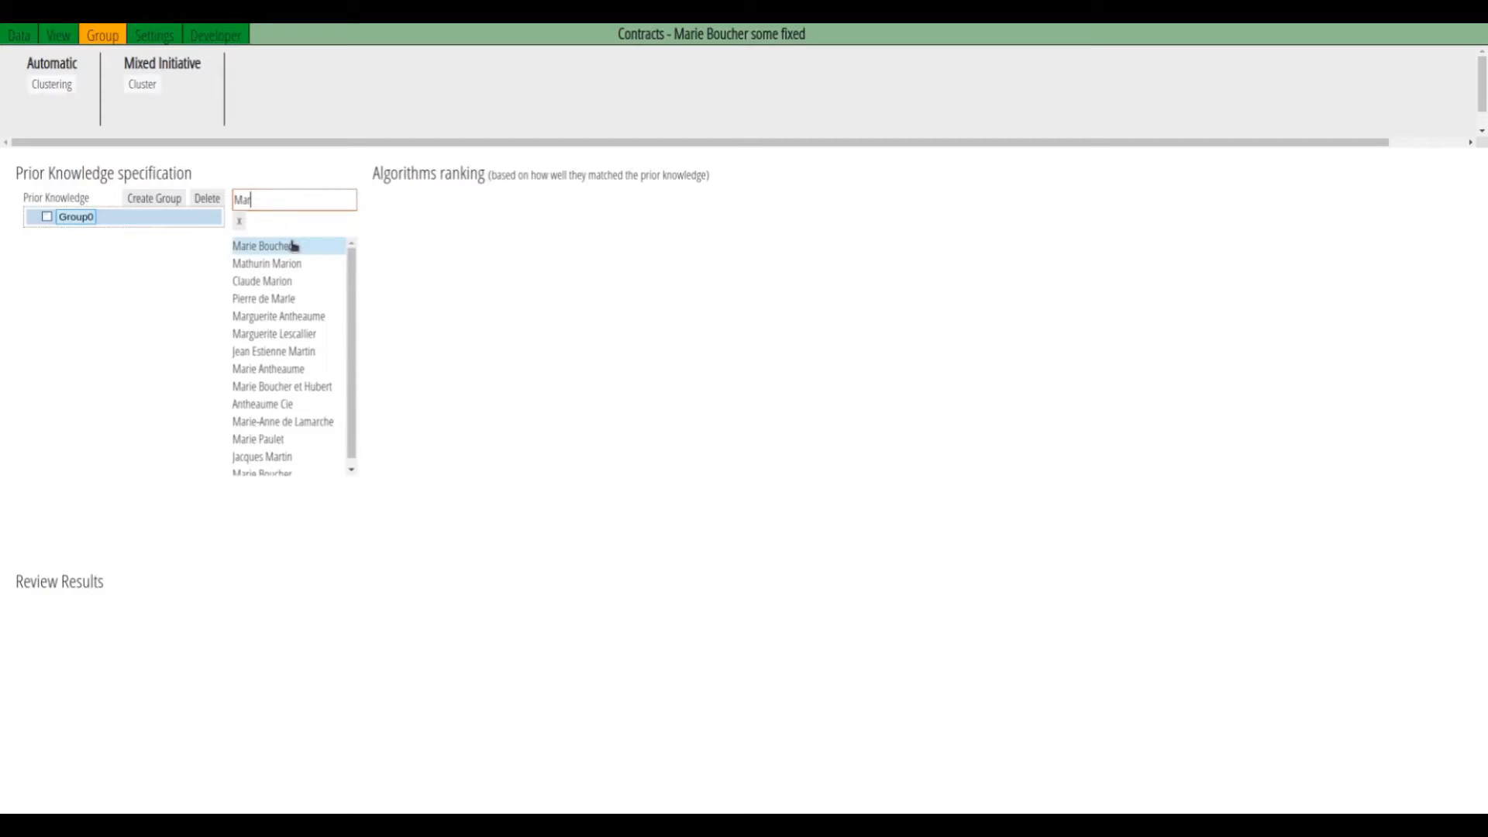
{"action": "double_click", "coordinate": [292, 245]}
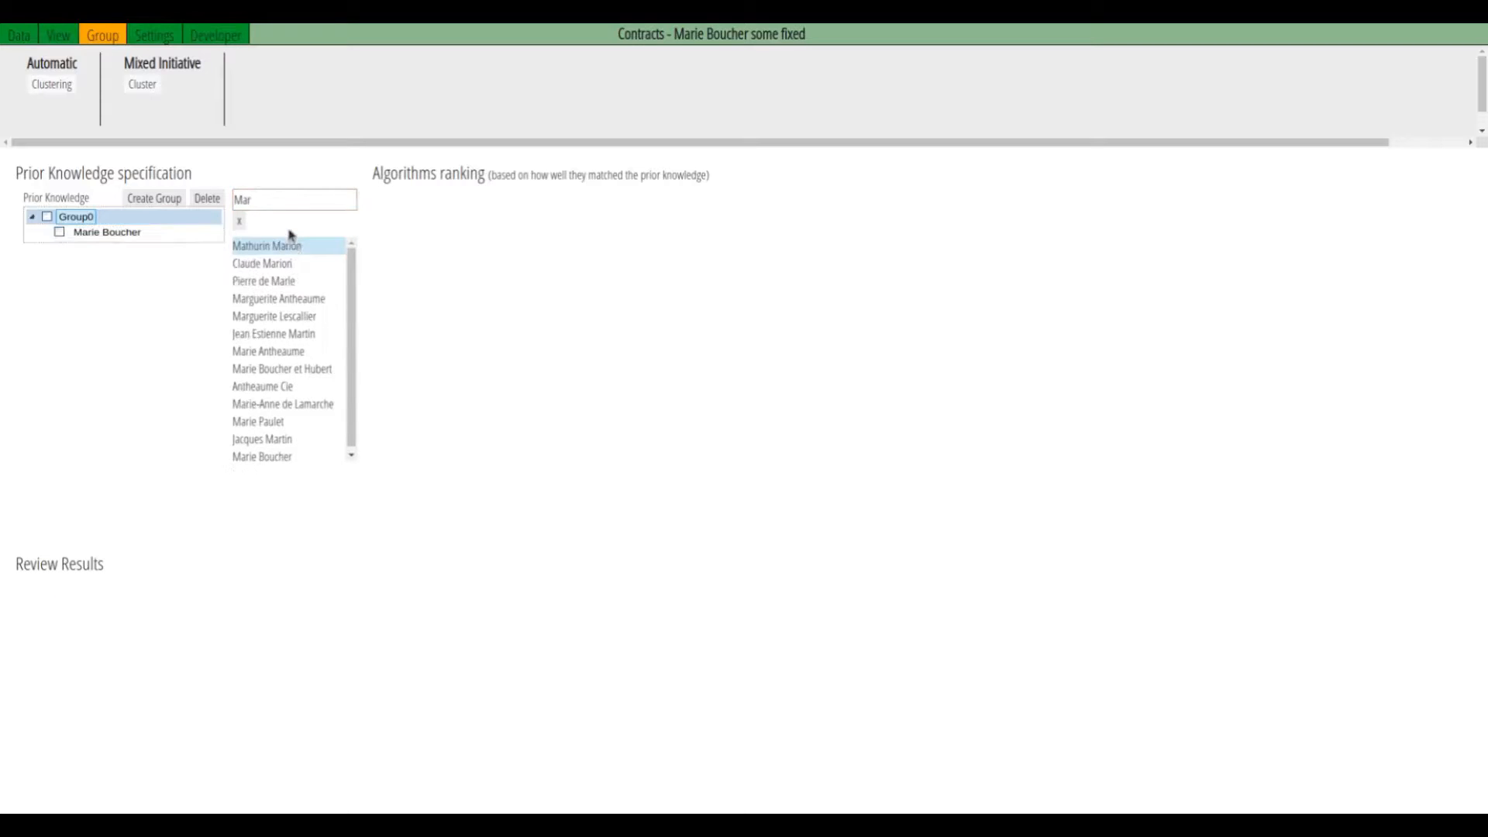
{"action": "double_click", "coordinate": [273, 199]}
{"action": "type", "text": "Jean"}
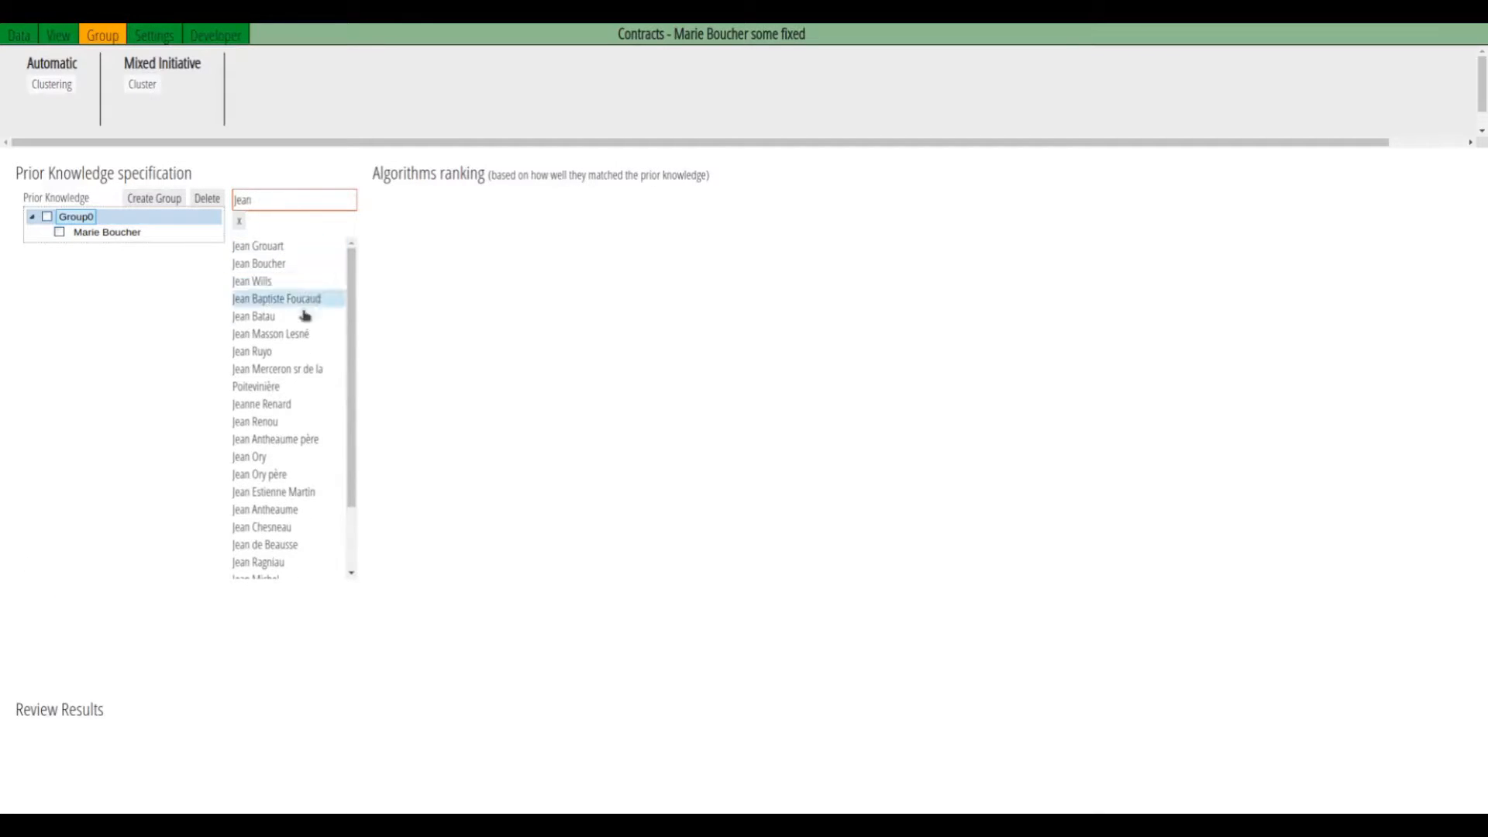
{"action": "double_click", "coordinate": [295, 335]}
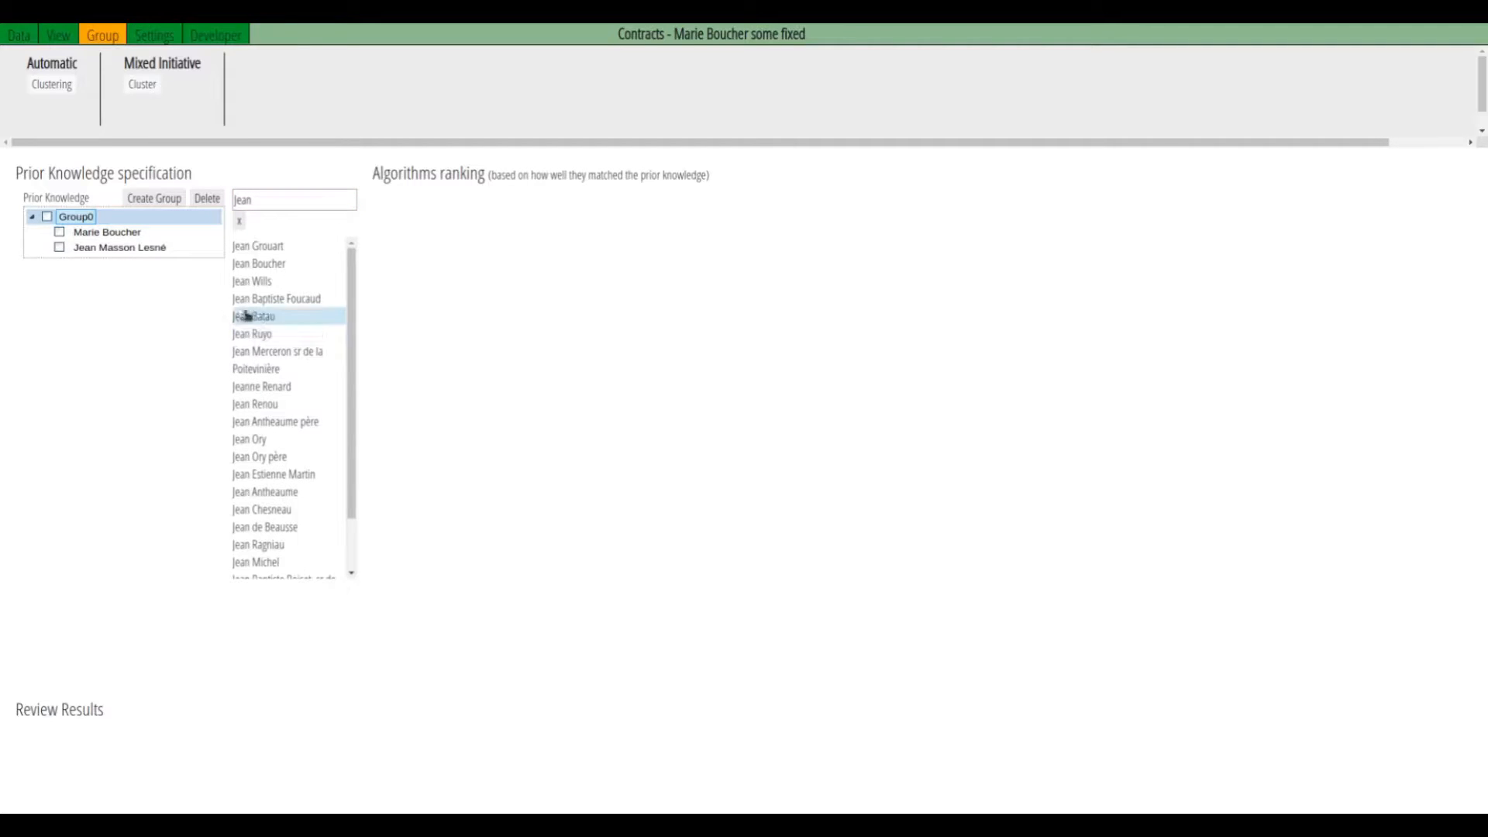
Step: Rename the first prior-knowledge group as A
{"action": "double_click", "coordinate": [69, 217]}
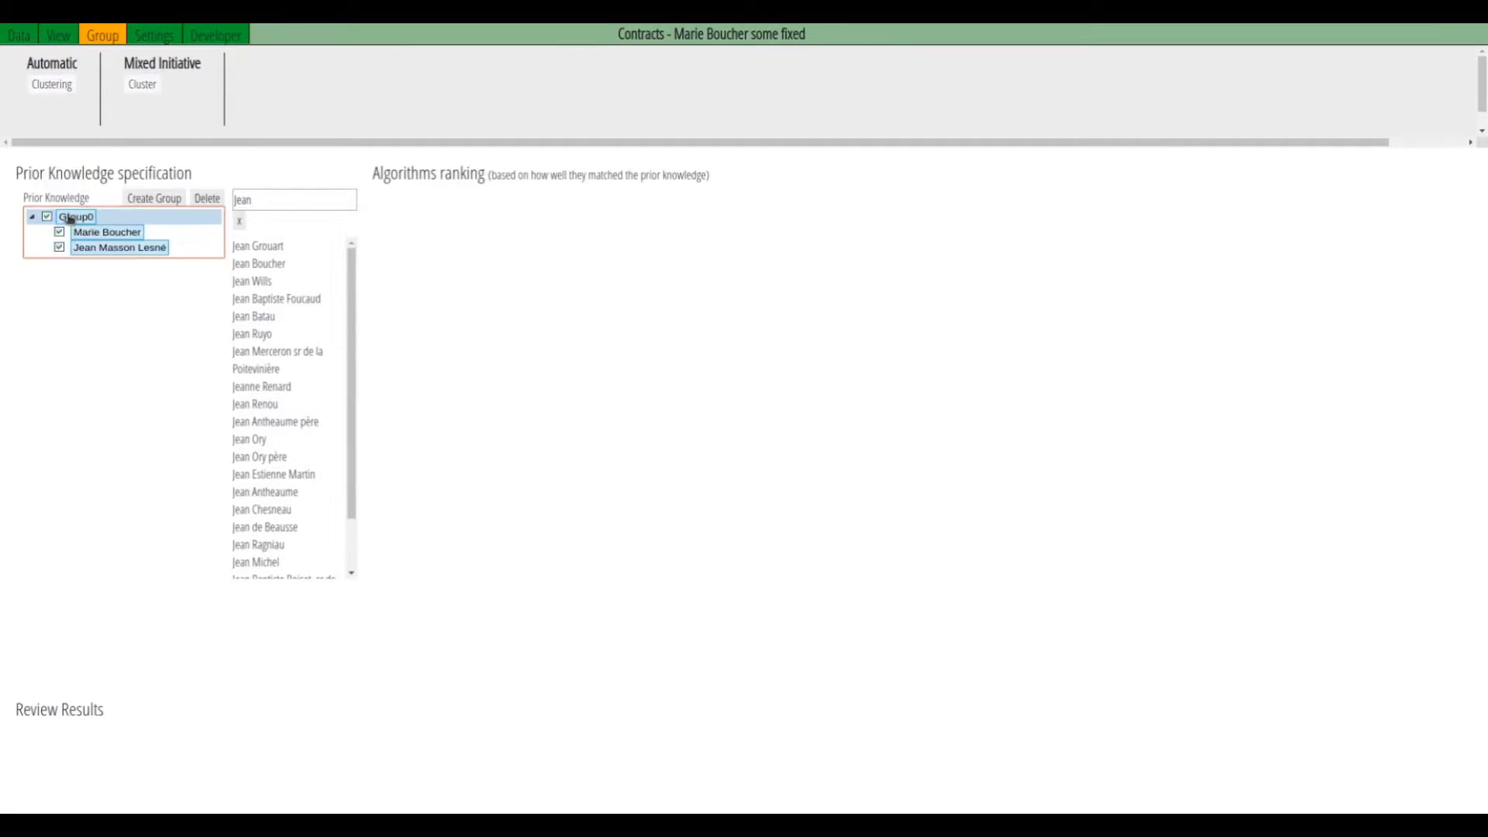
{"action": "double_click", "coordinate": [67, 214]}
{"action": "key", "text": "BackSpace"}
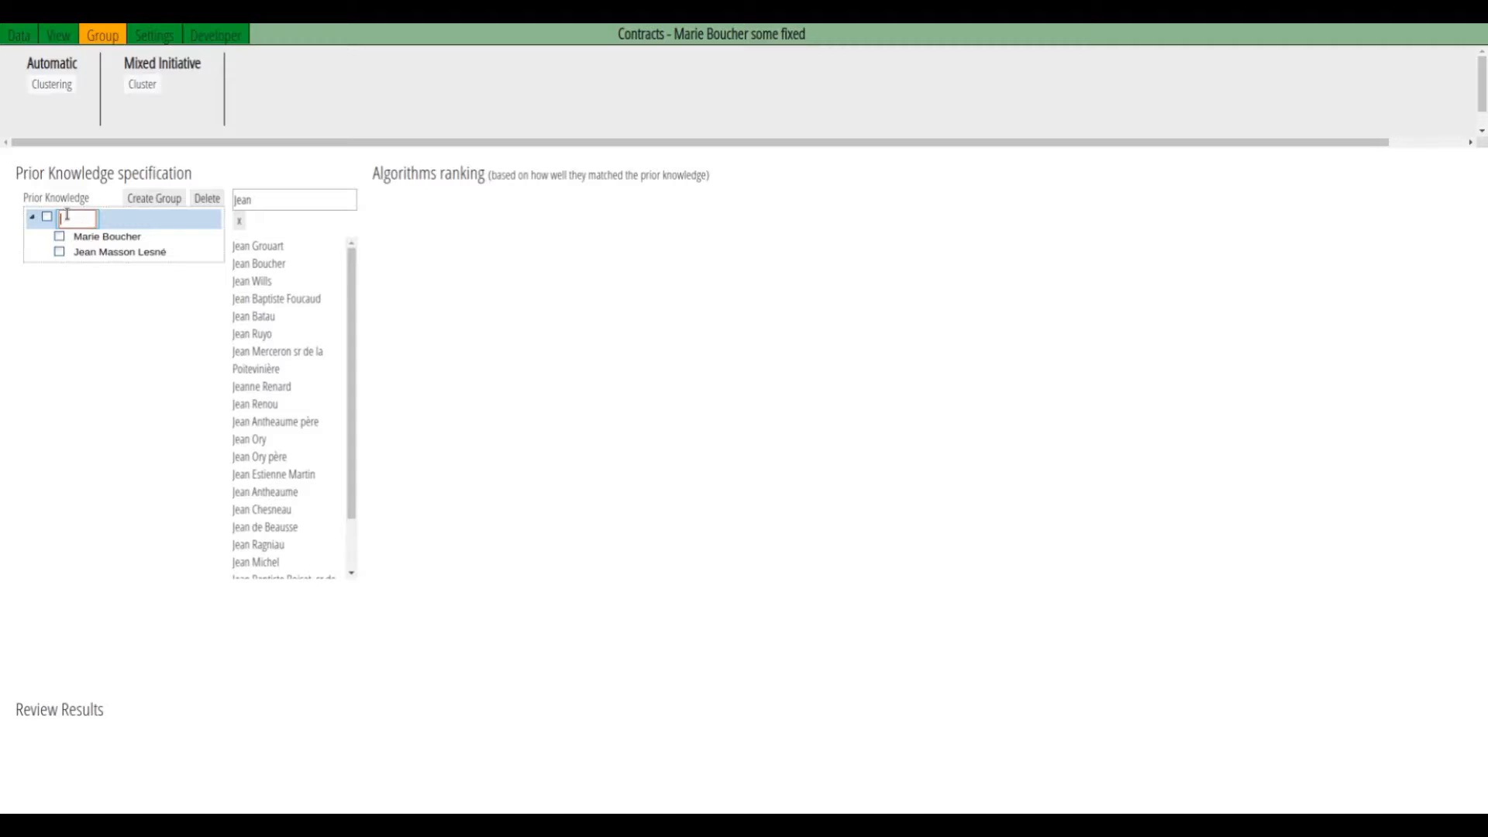
{"action": "type", "text": "A"}
{"action": "key", "text": "Return"}
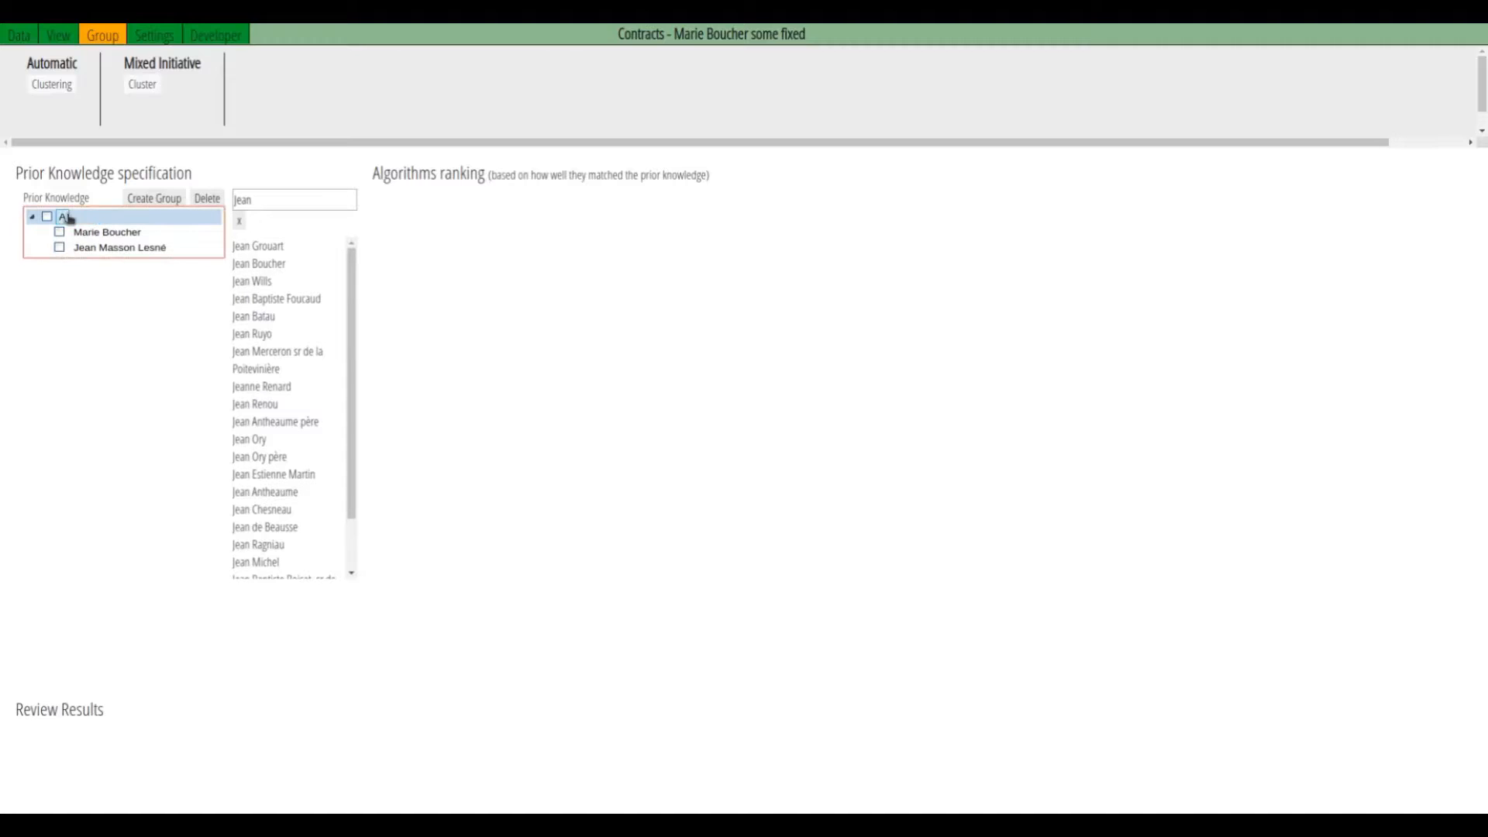
Step: Create a second prior-knowledge group and add two other merchants to it by searching for their names
{"action": "left_click", "coordinate": [159, 199]}
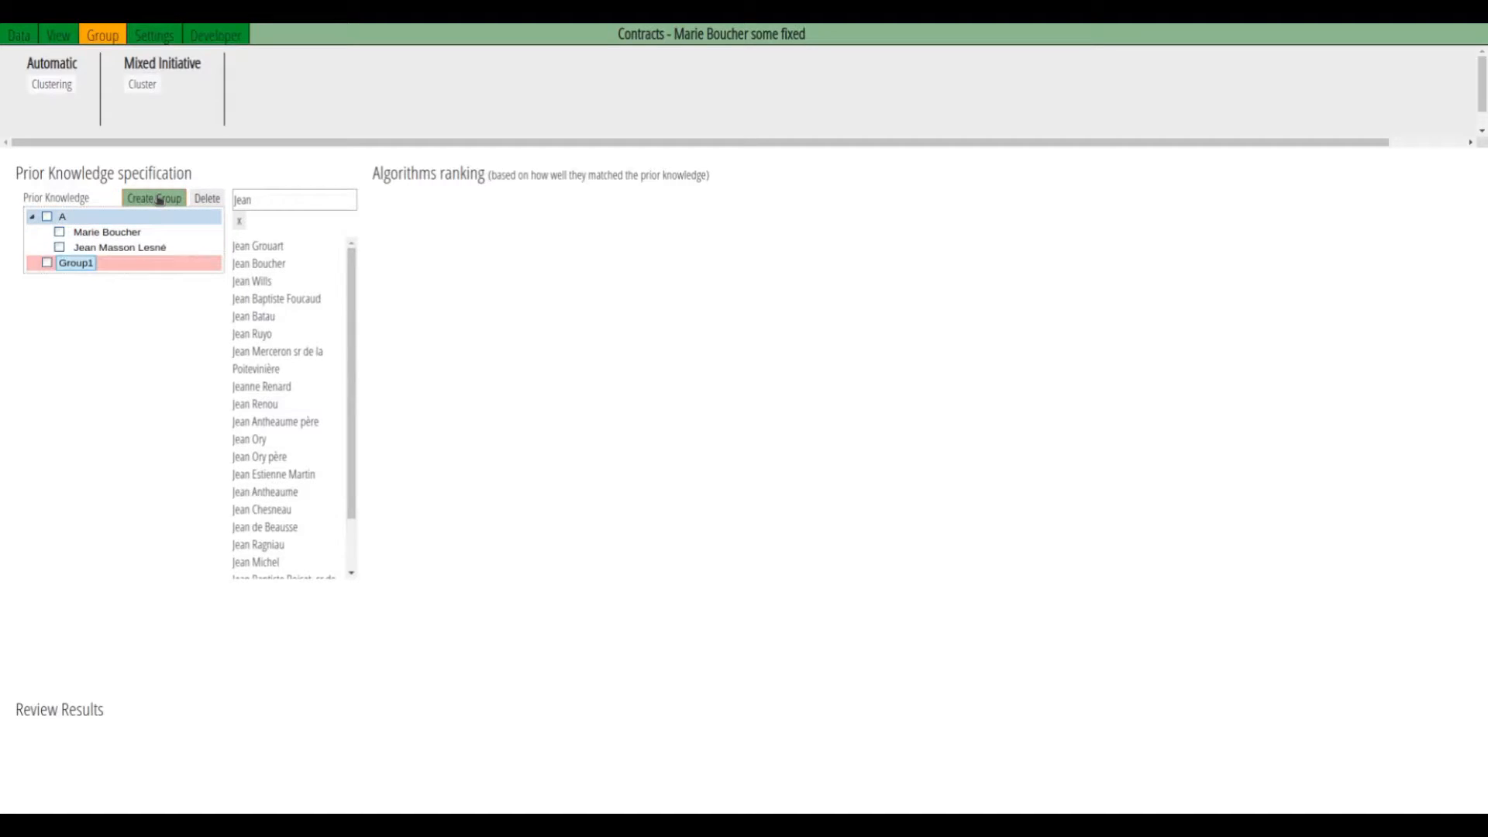
{"action": "double_click", "coordinate": [277, 200]}
{"action": "type", "text": "Hubert"}
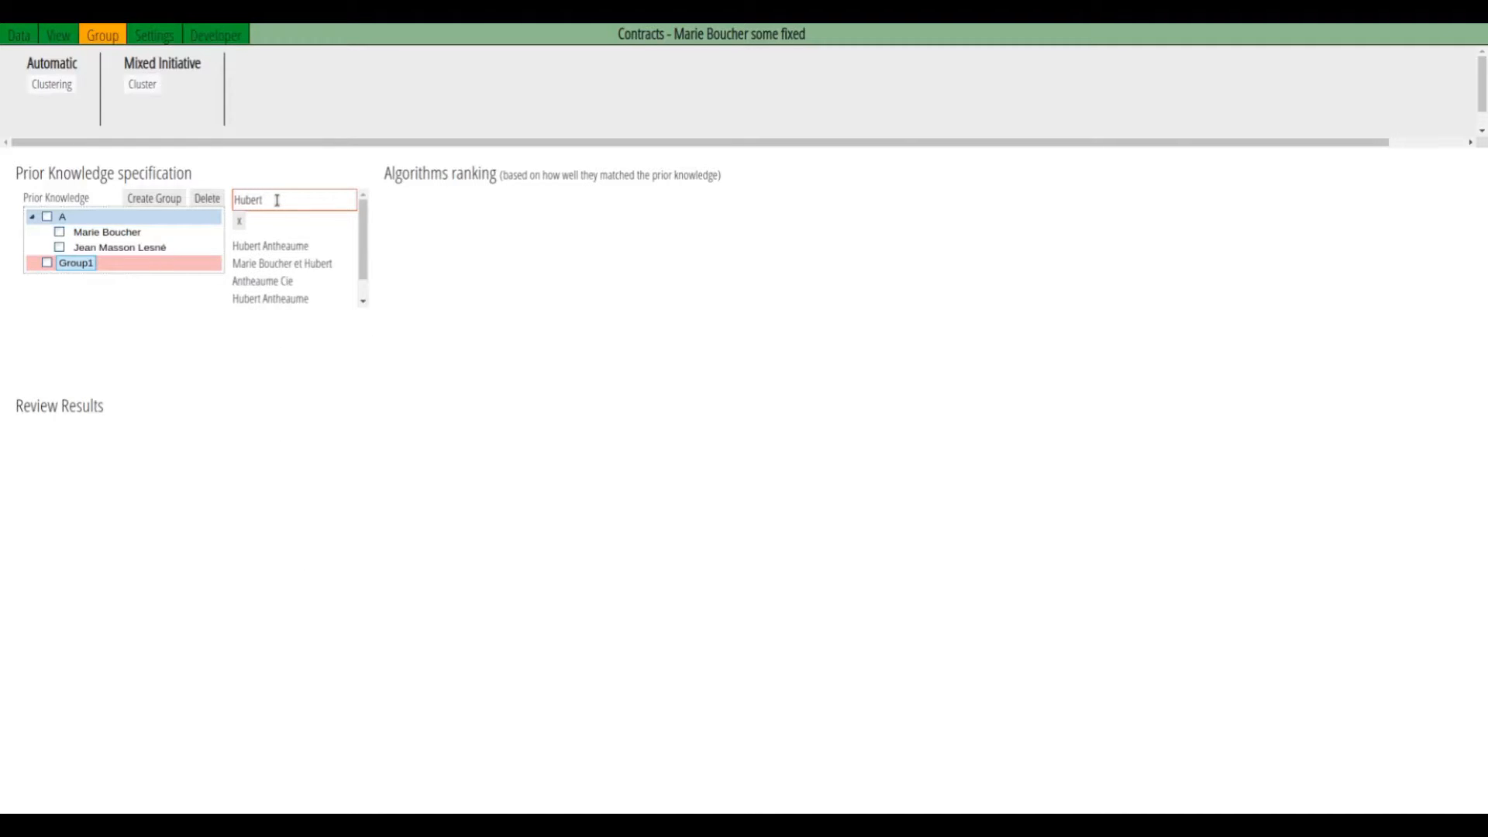
{"action": "left_click", "coordinate": [295, 246]}
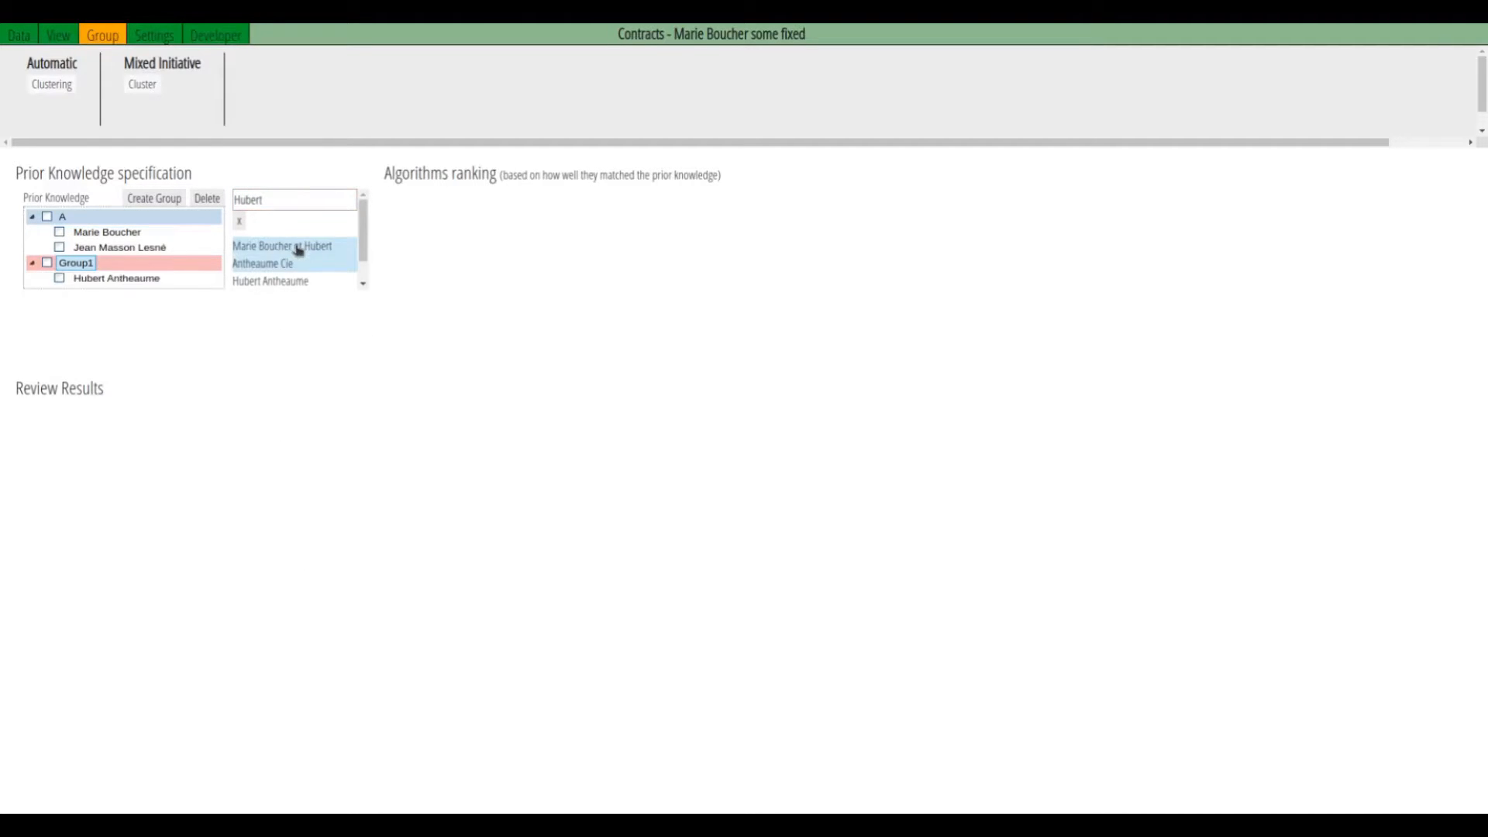
{"action": "double_click", "coordinate": [287, 200]}
{"action": "type", "text": "Mar"}
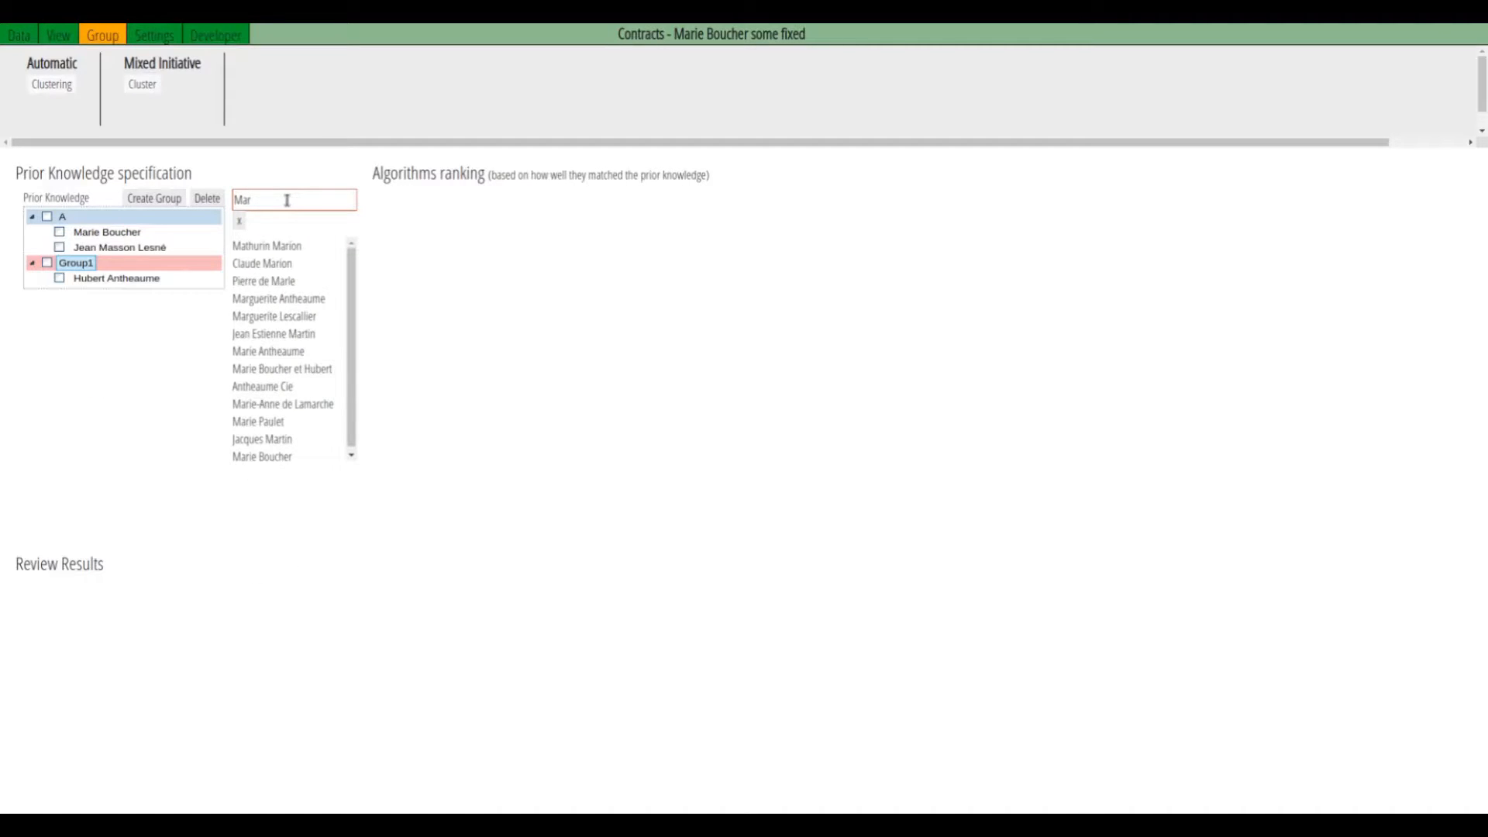
{"action": "left_click", "coordinate": [299, 298]}
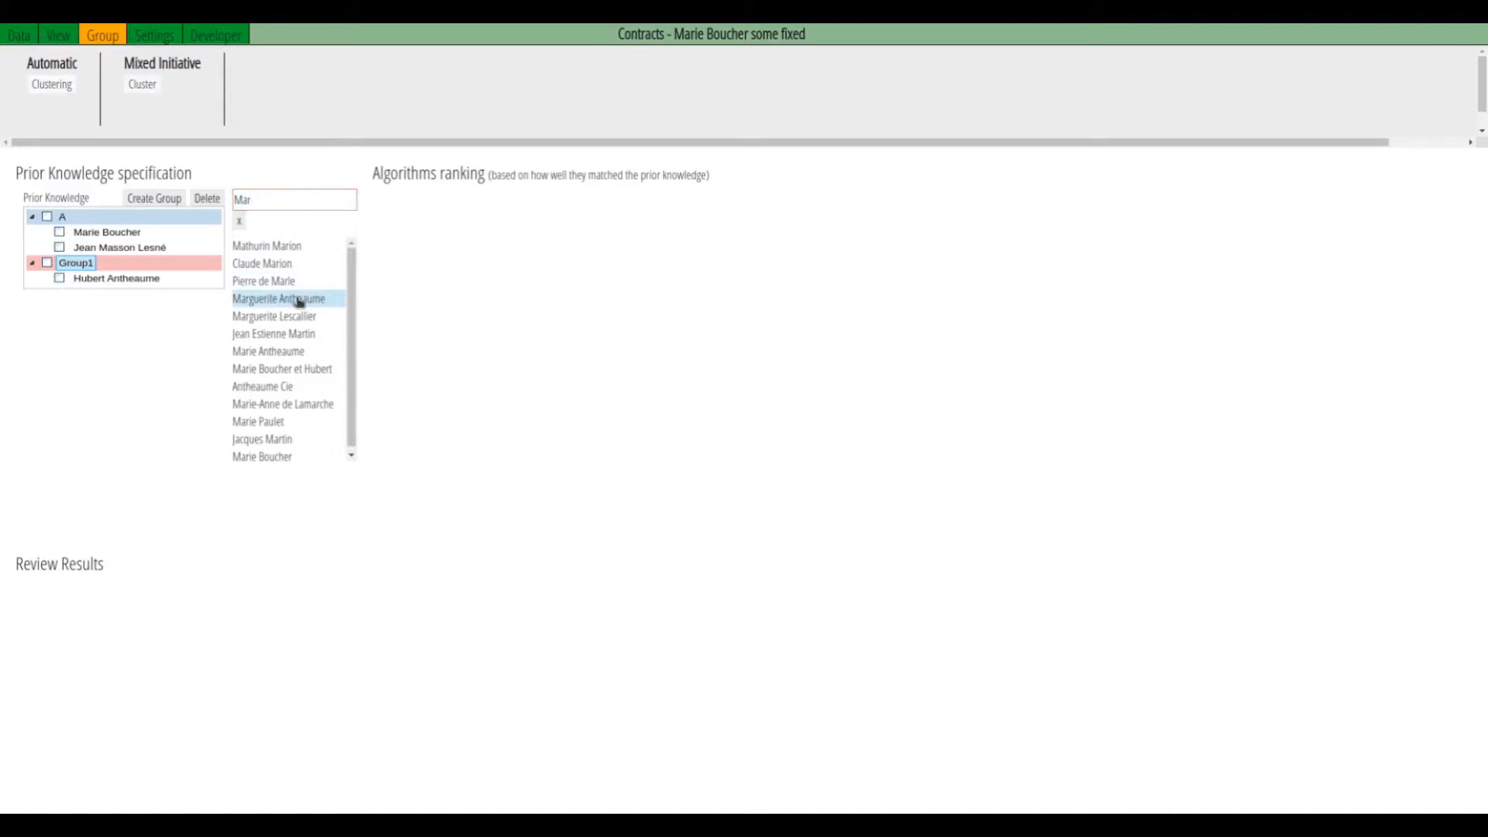
Step: Rename the second prior-knowledge group as B
{"action": "left_click", "coordinate": [78, 266]}
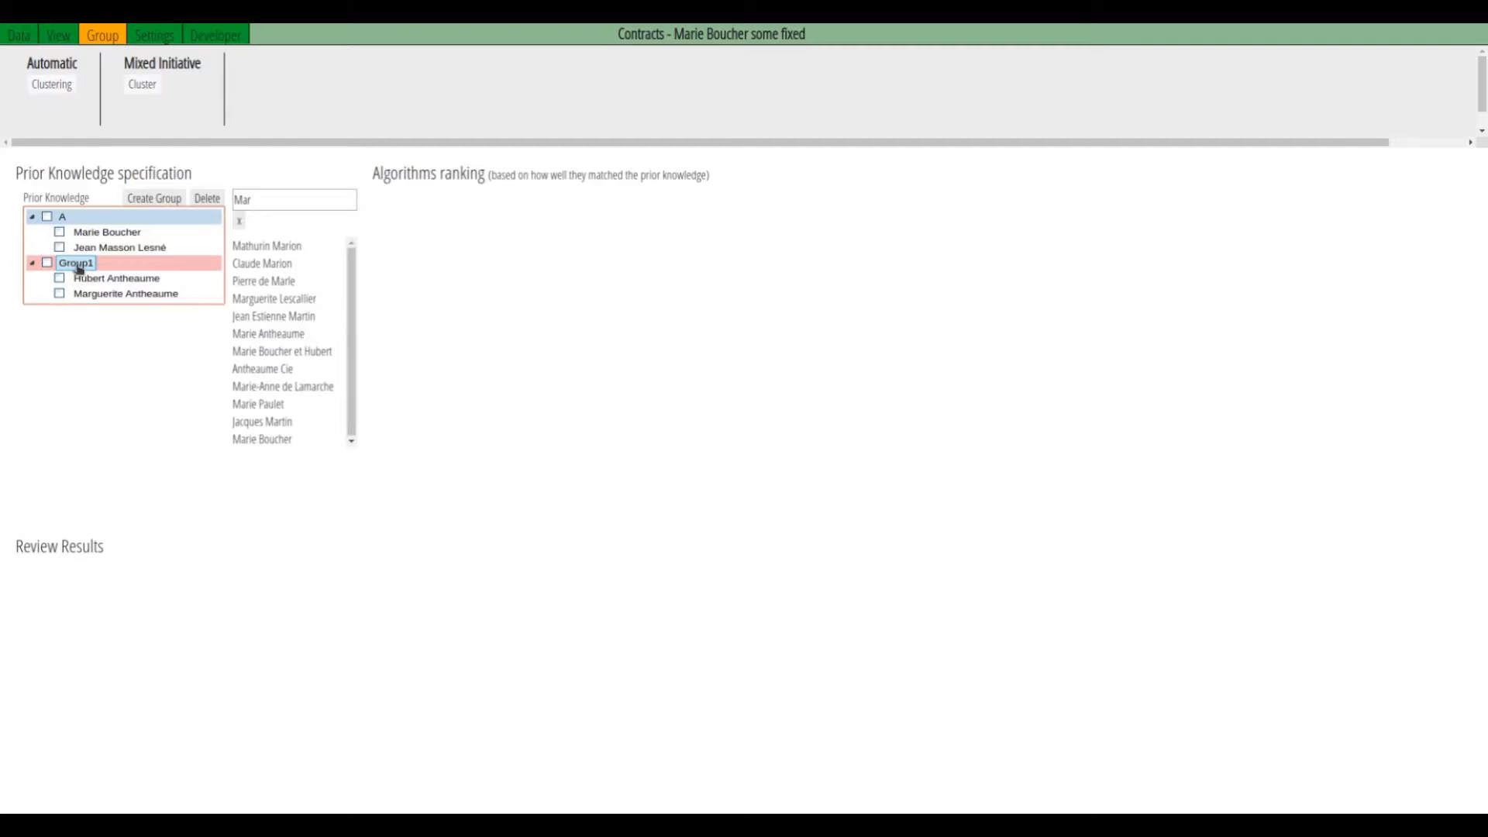
{"action": "left_click", "coordinate": [77, 266]}
{"action": "double_click", "coordinate": [77, 265]}
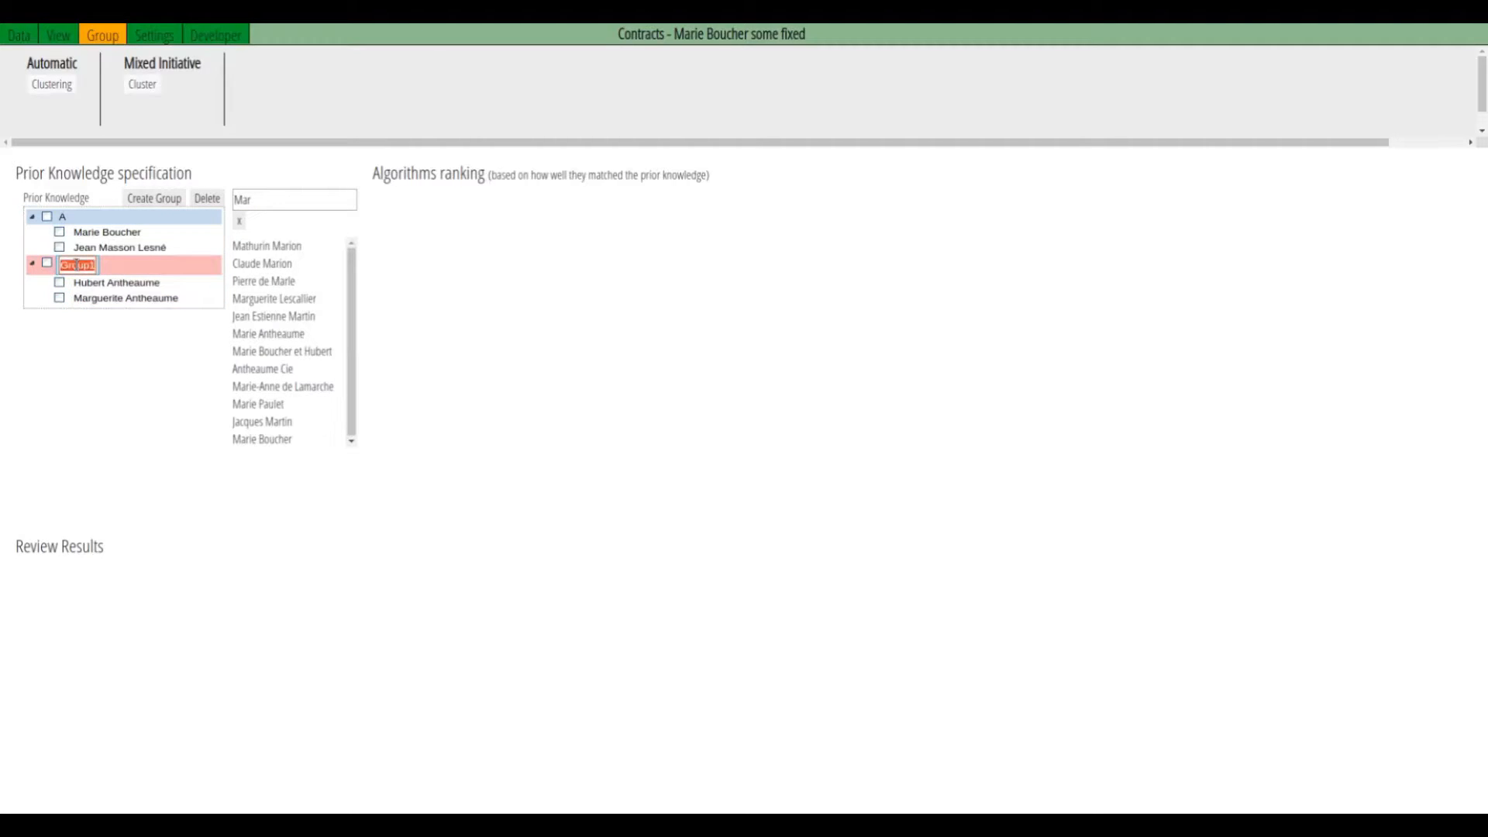
{"action": "key", "text": "BackSpace"}
{"action": "type", "text": "B"}
{"action": "key", "text": "Return"}
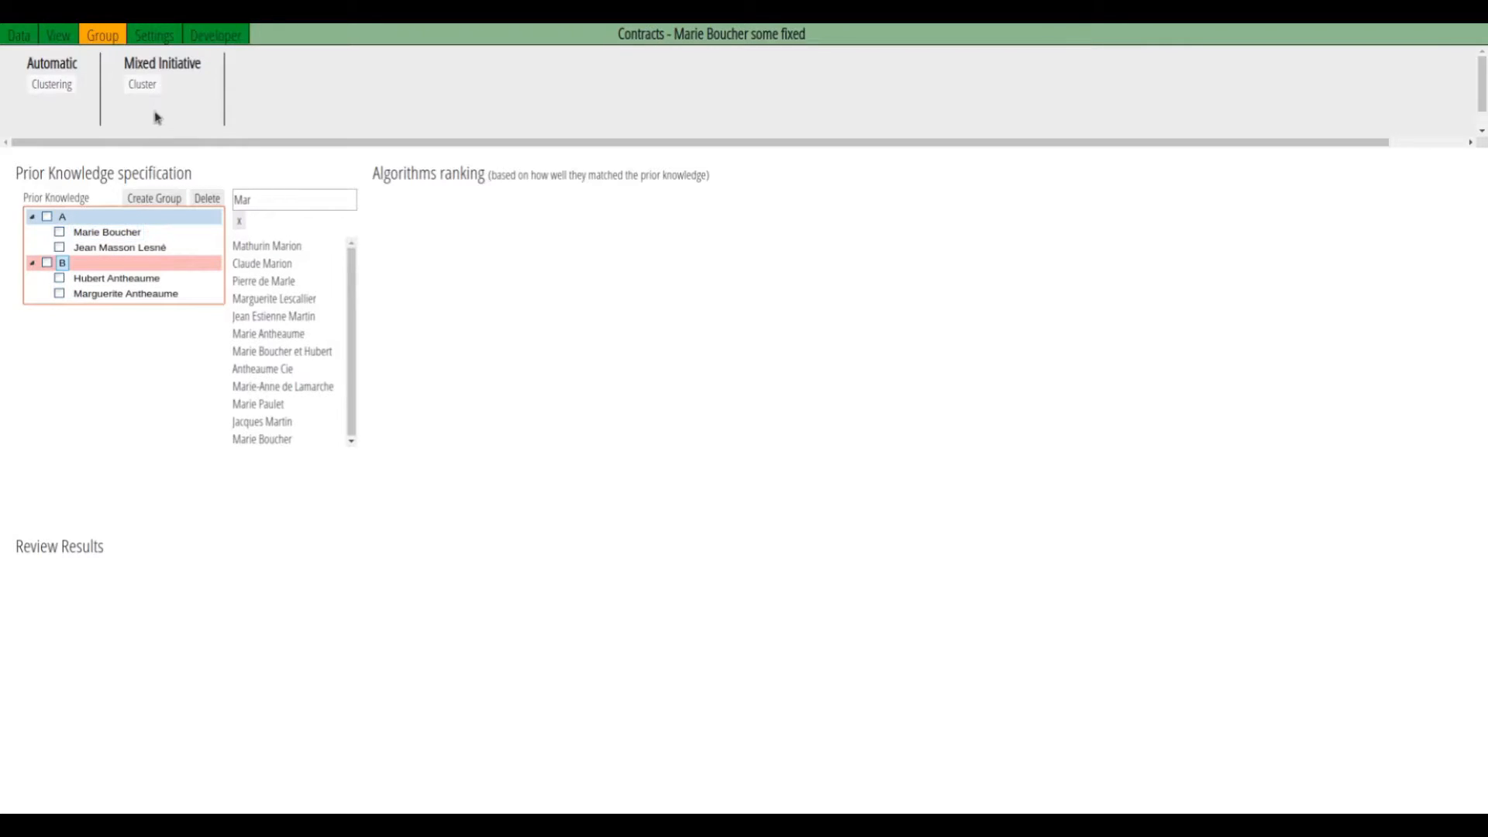
Step: Run the mixed-initiative clustering on groups A and B and inspect the clusters each algorithm matched to group A
{"action": "left_click", "coordinate": [146, 86]}
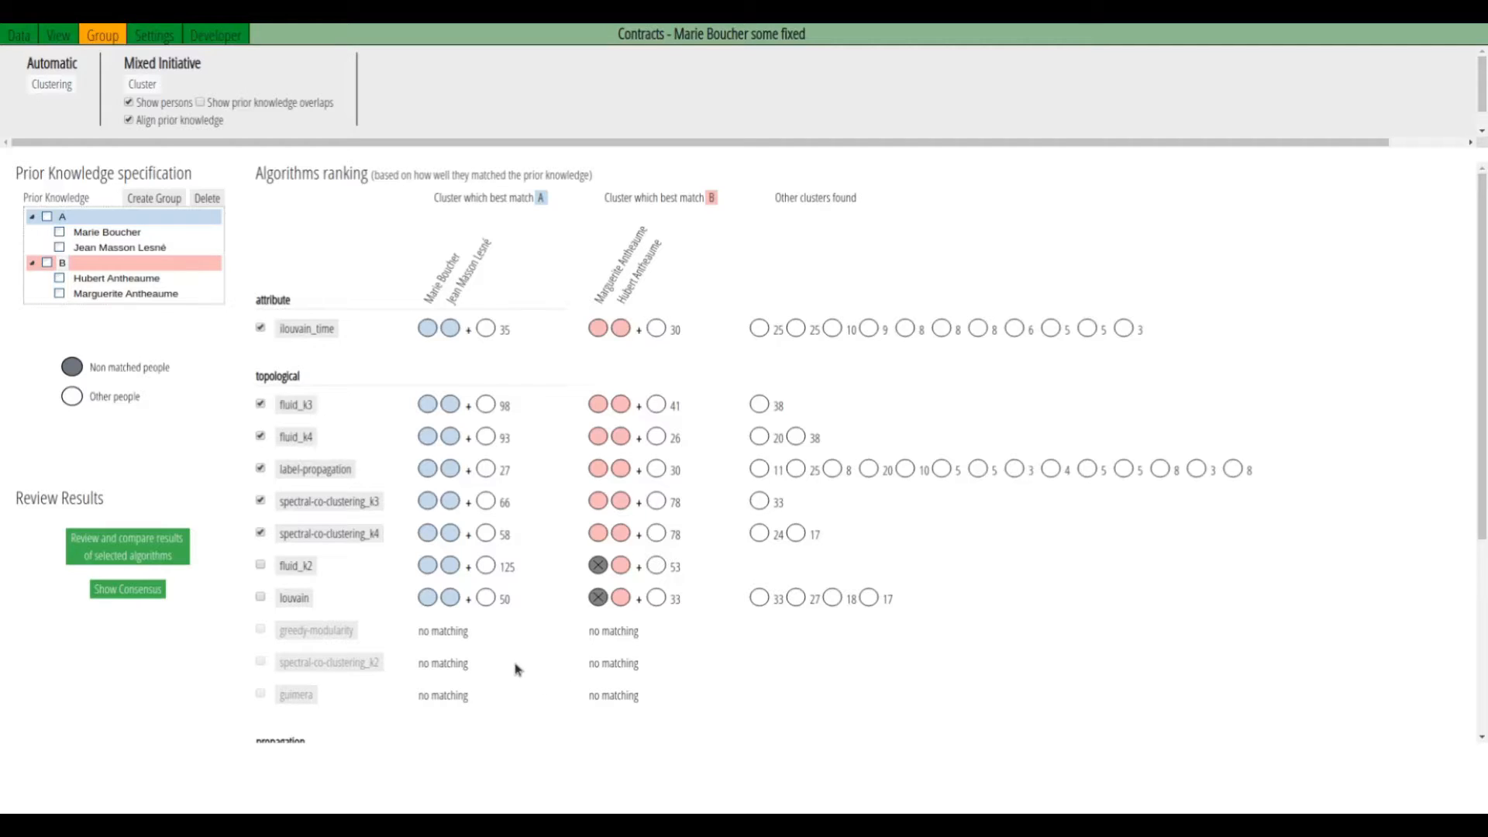
{"action": "mouse_move", "coordinate": [487, 601]}
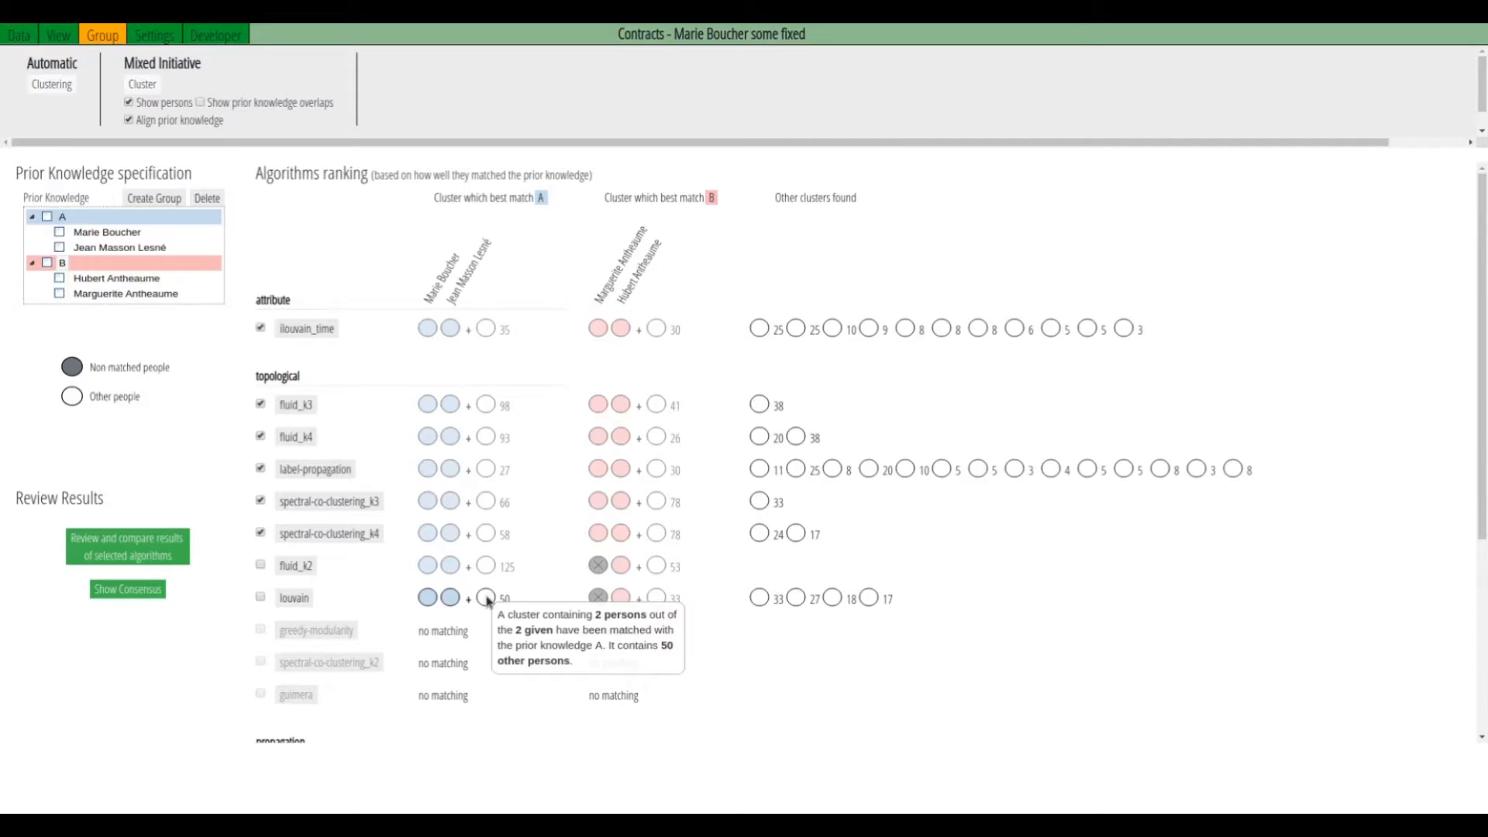
{"action": "mouse_move", "coordinate": [487, 567]}
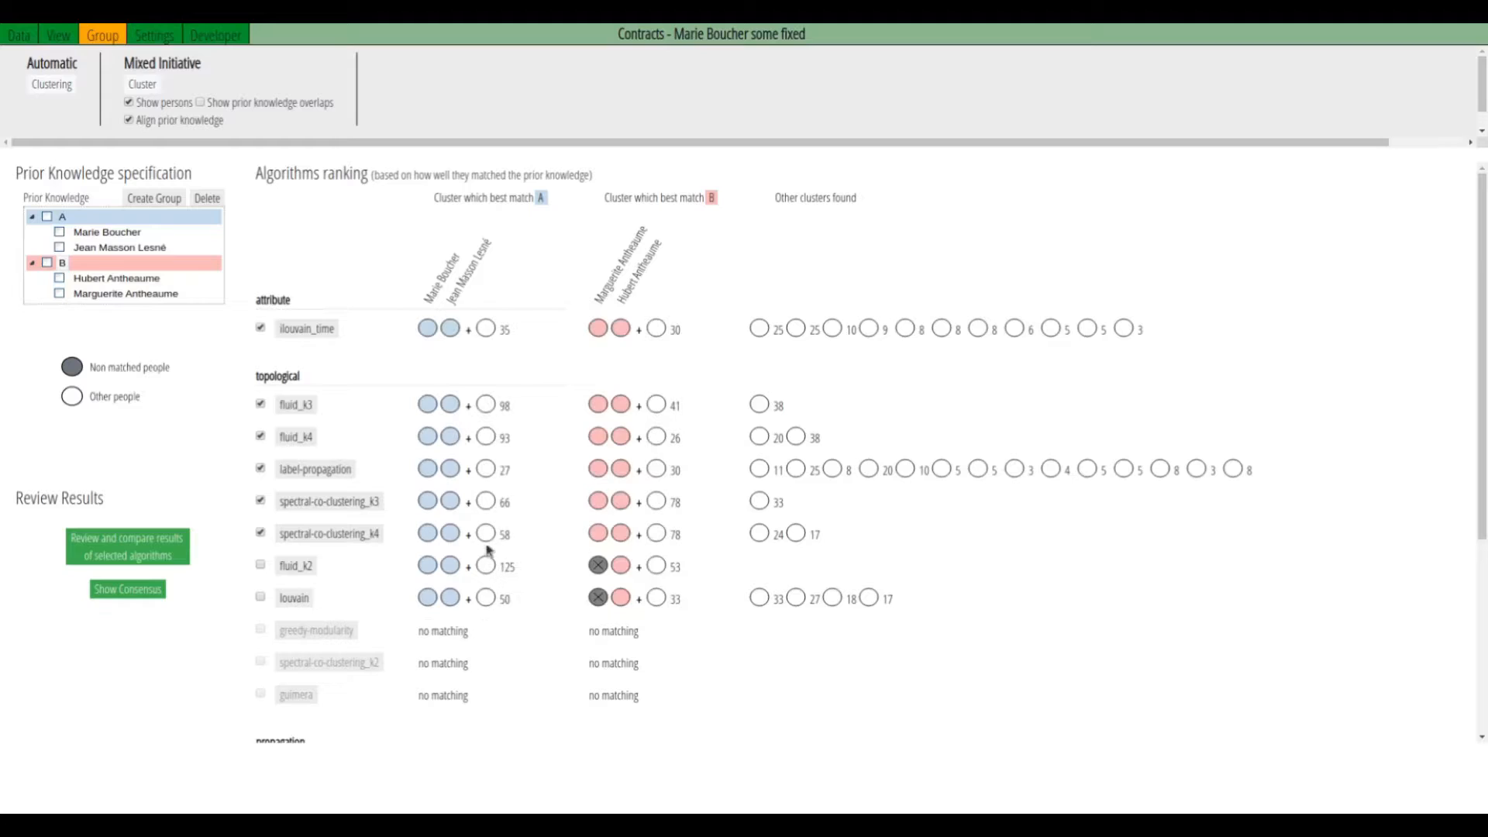
{"action": "mouse_move", "coordinate": [487, 536]}
{"action": "mouse_move", "coordinate": [487, 502]}
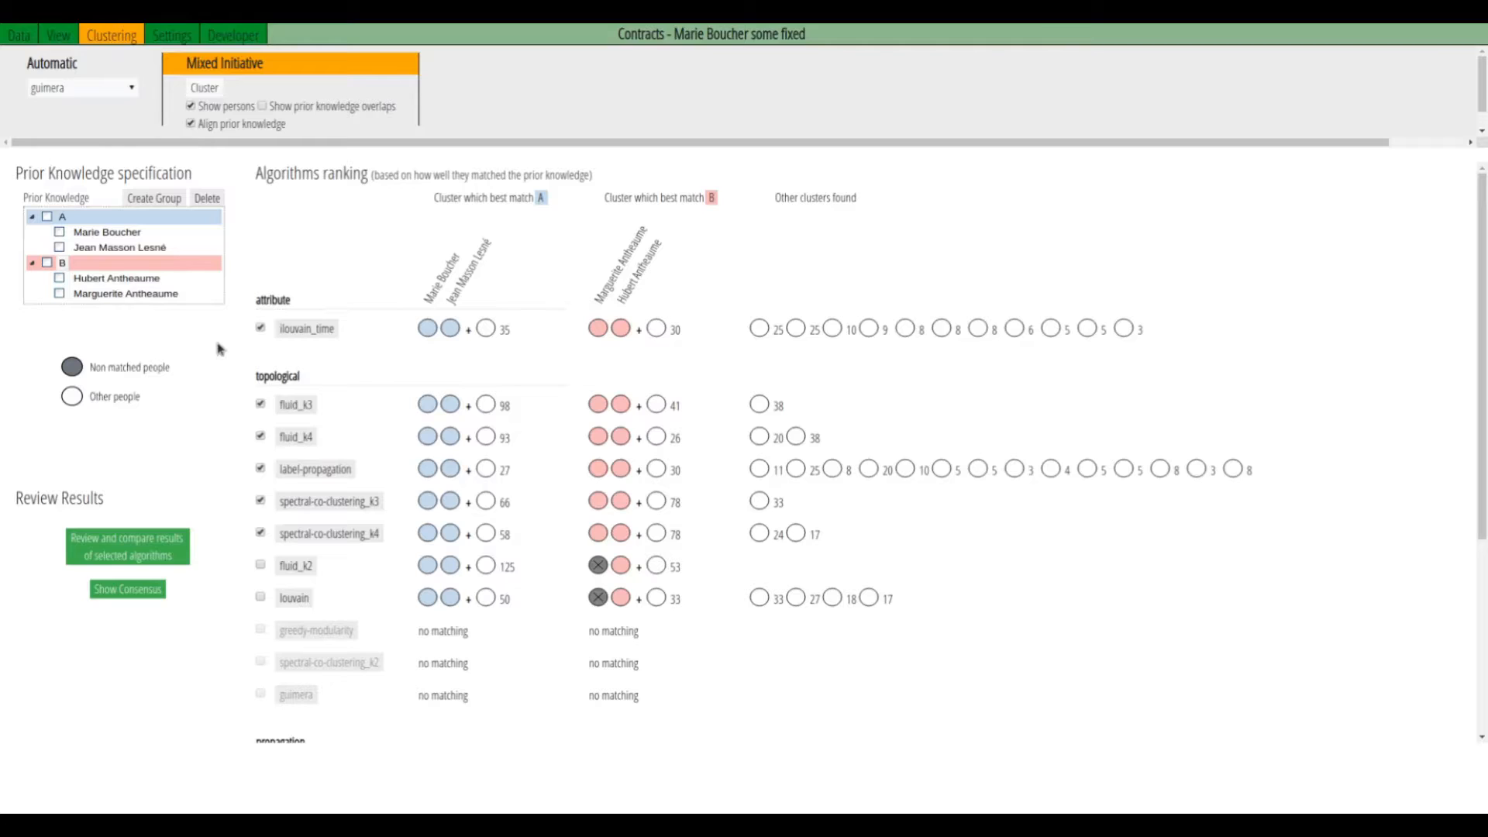
Step: Display the ilouvain_time result on the contracts view and split the Others group into its separate clusters
{"action": "left_click", "coordinate": [317, 335]}
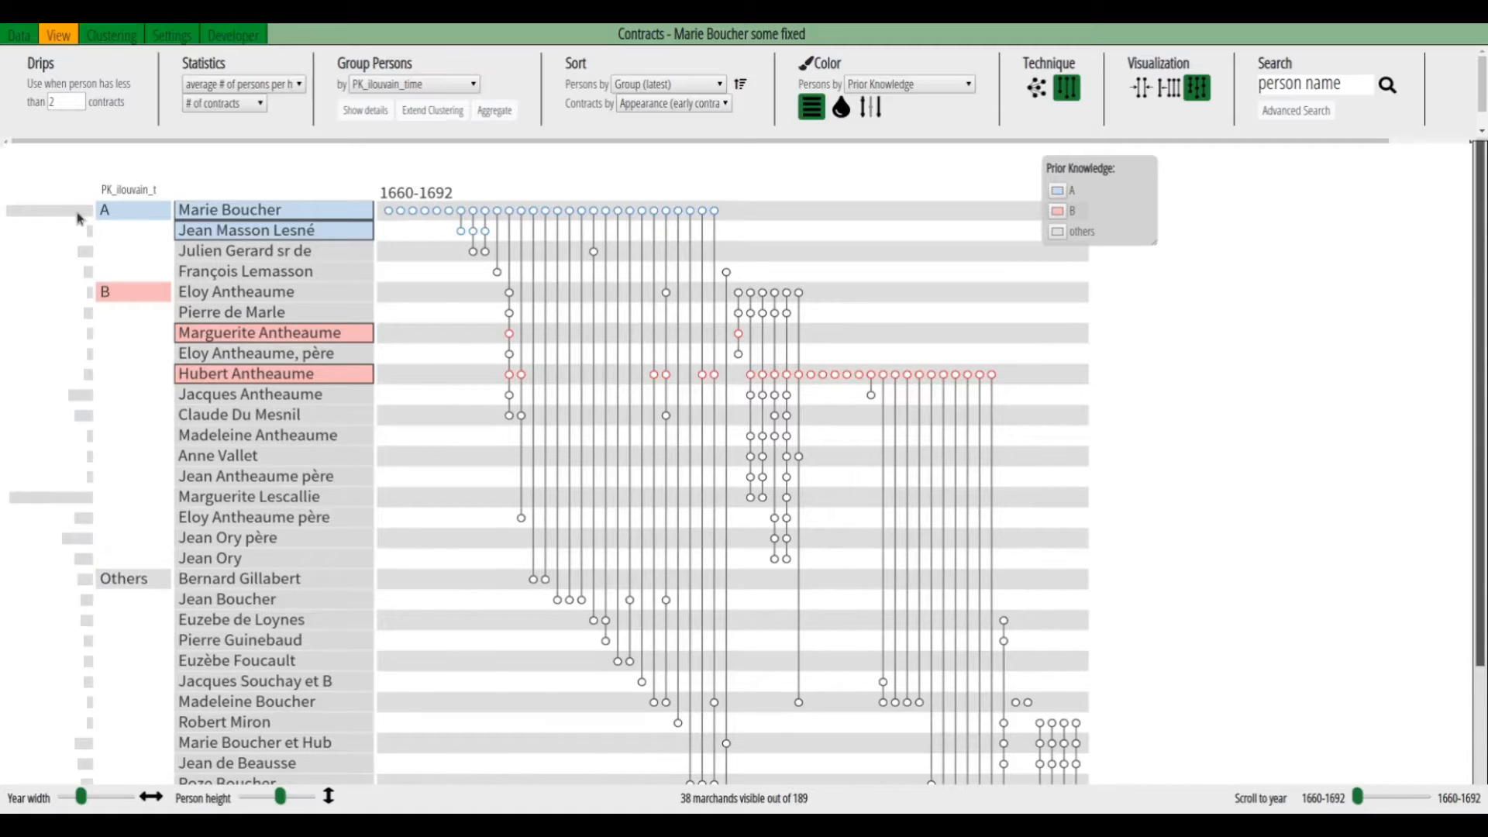
{"action": "left_click", "coordinate": [75, 448]}
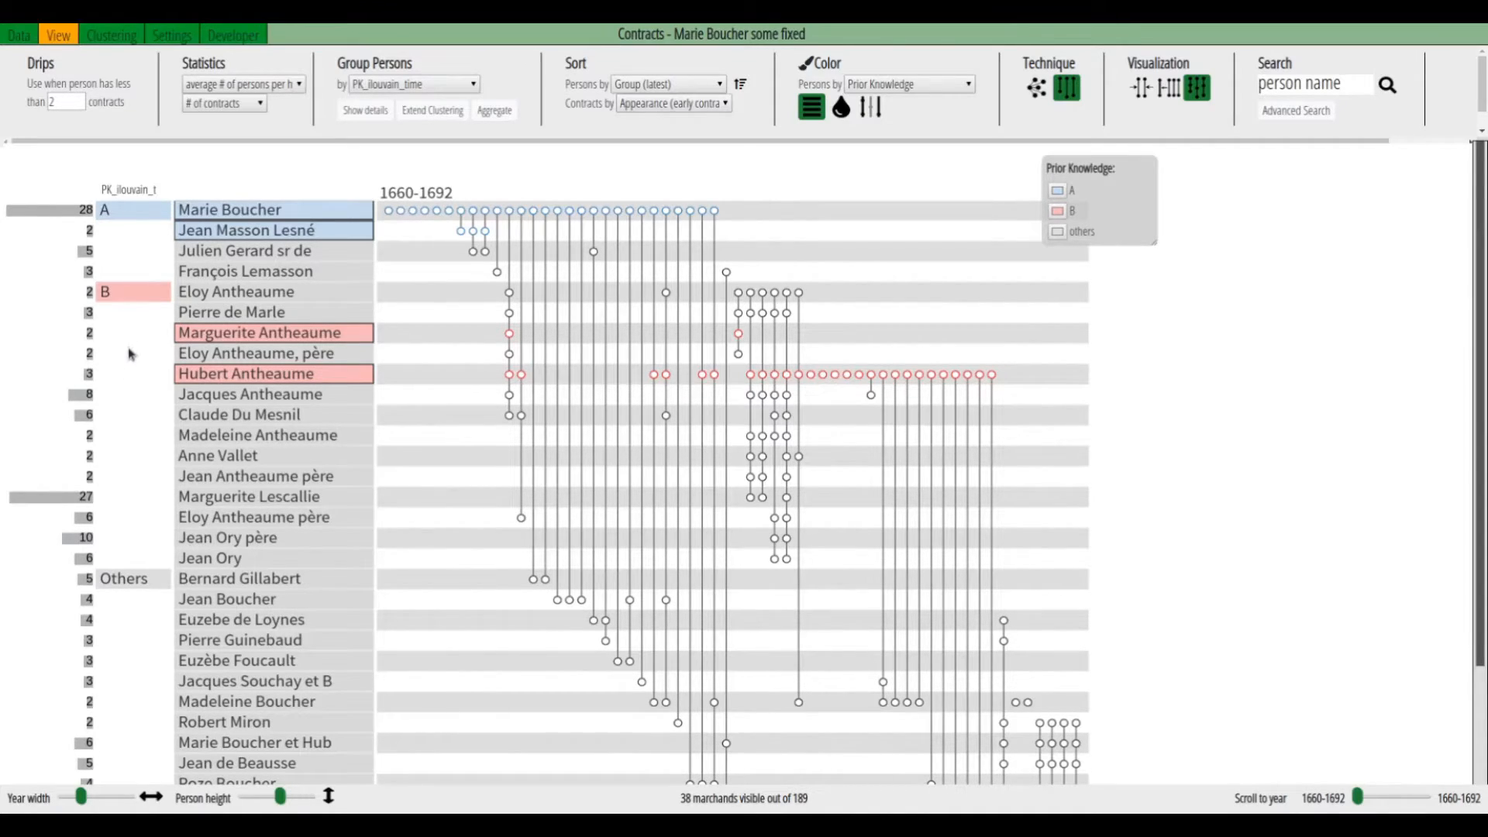
{"action": "left_click", "coordinate": [141, 585]}
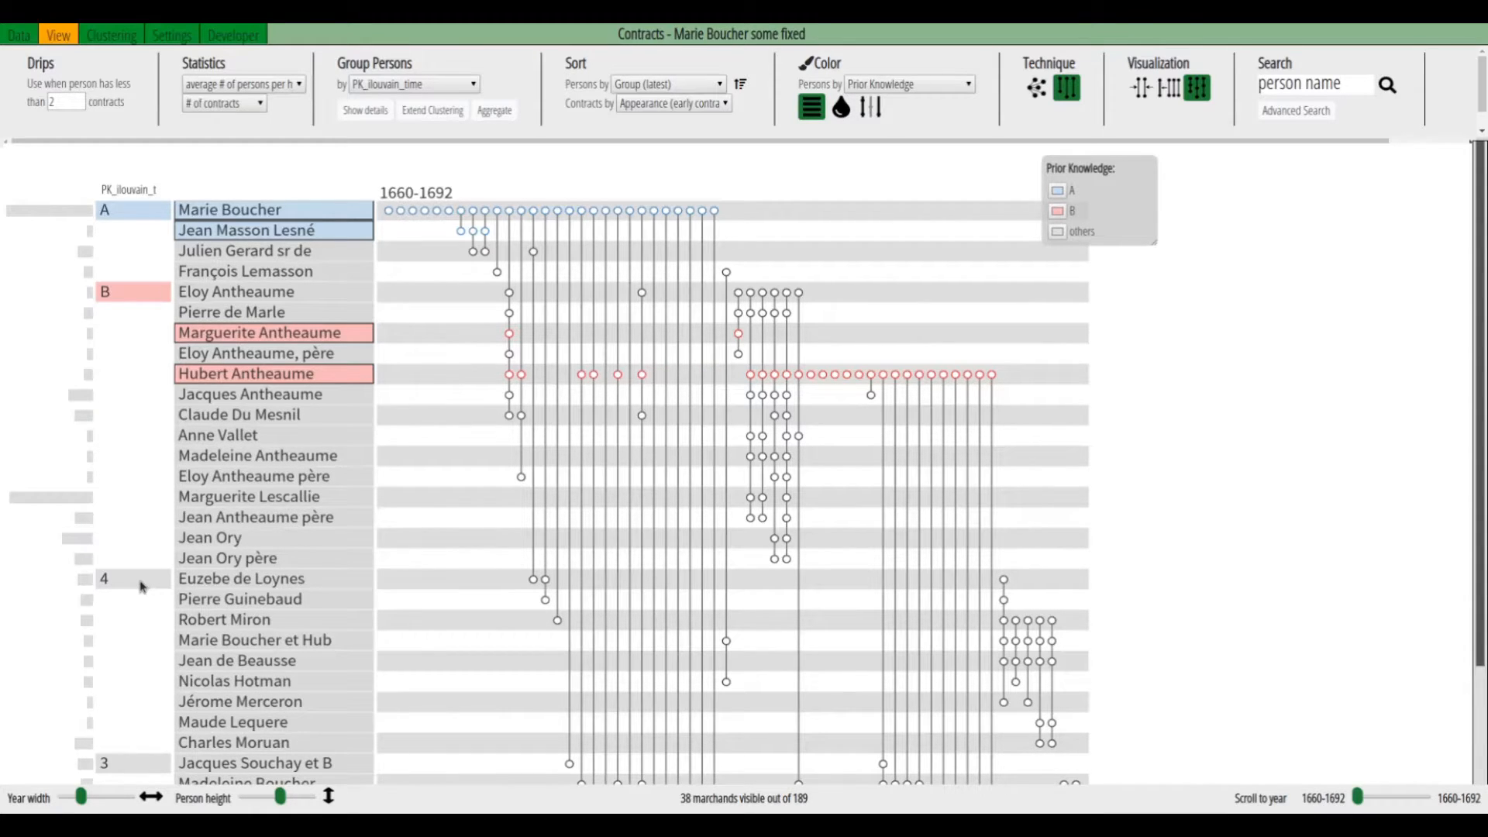
{"action": "scroll", "coordinate": [142, 587], "scroll_direction": "down", "scroll_amount": 4}
{"action": "scroll", "coordinate": [142, 587], "scroll_direction": "down", "scroll_amount": 1}
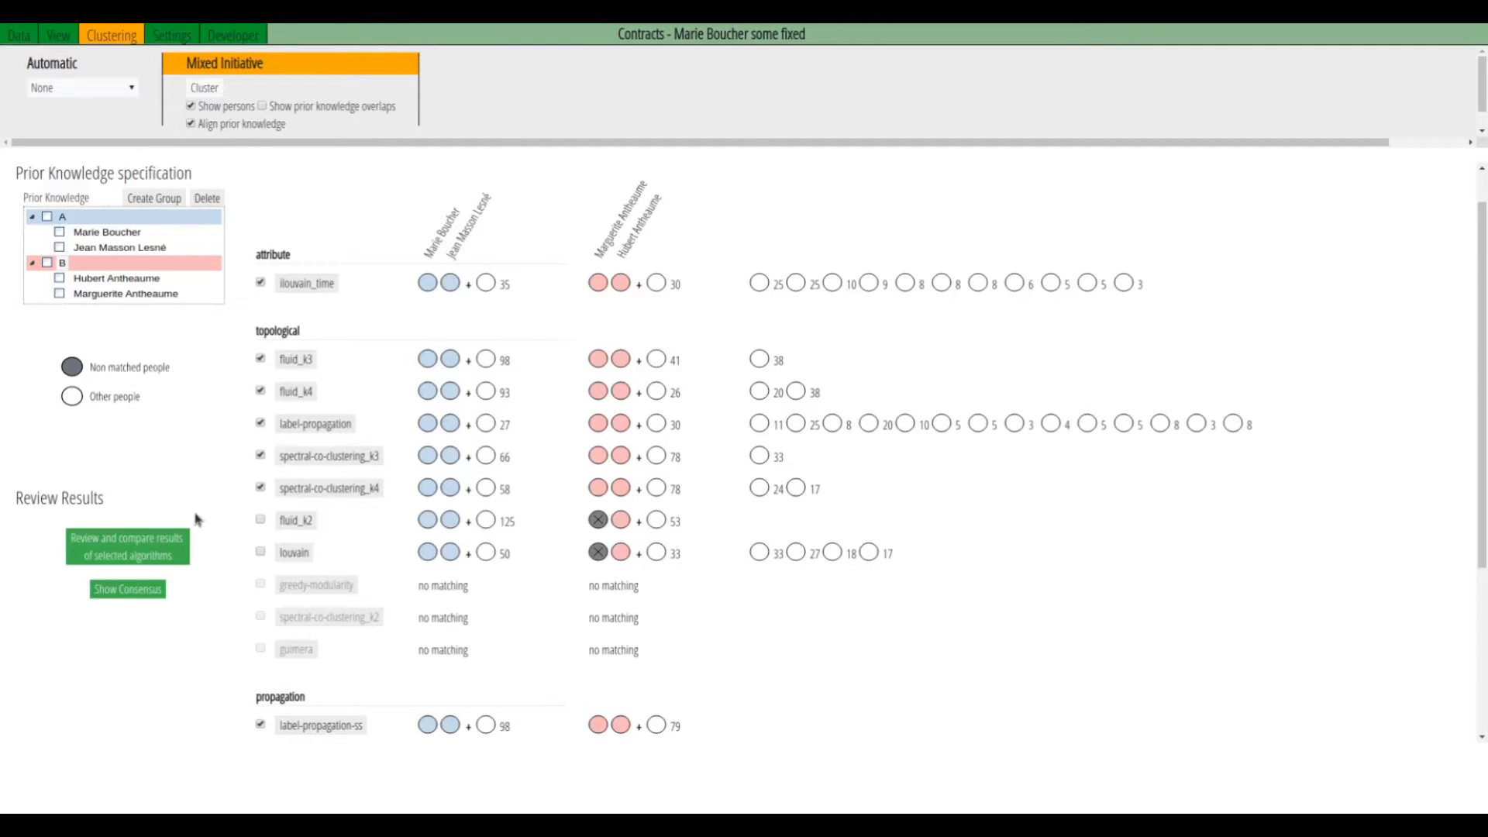
Step: Review and compare the results of the selected algorithms, examining the per-algorithm assignments and consensus for every person
{"action": "left_click", "coordinate": [154, 548]}
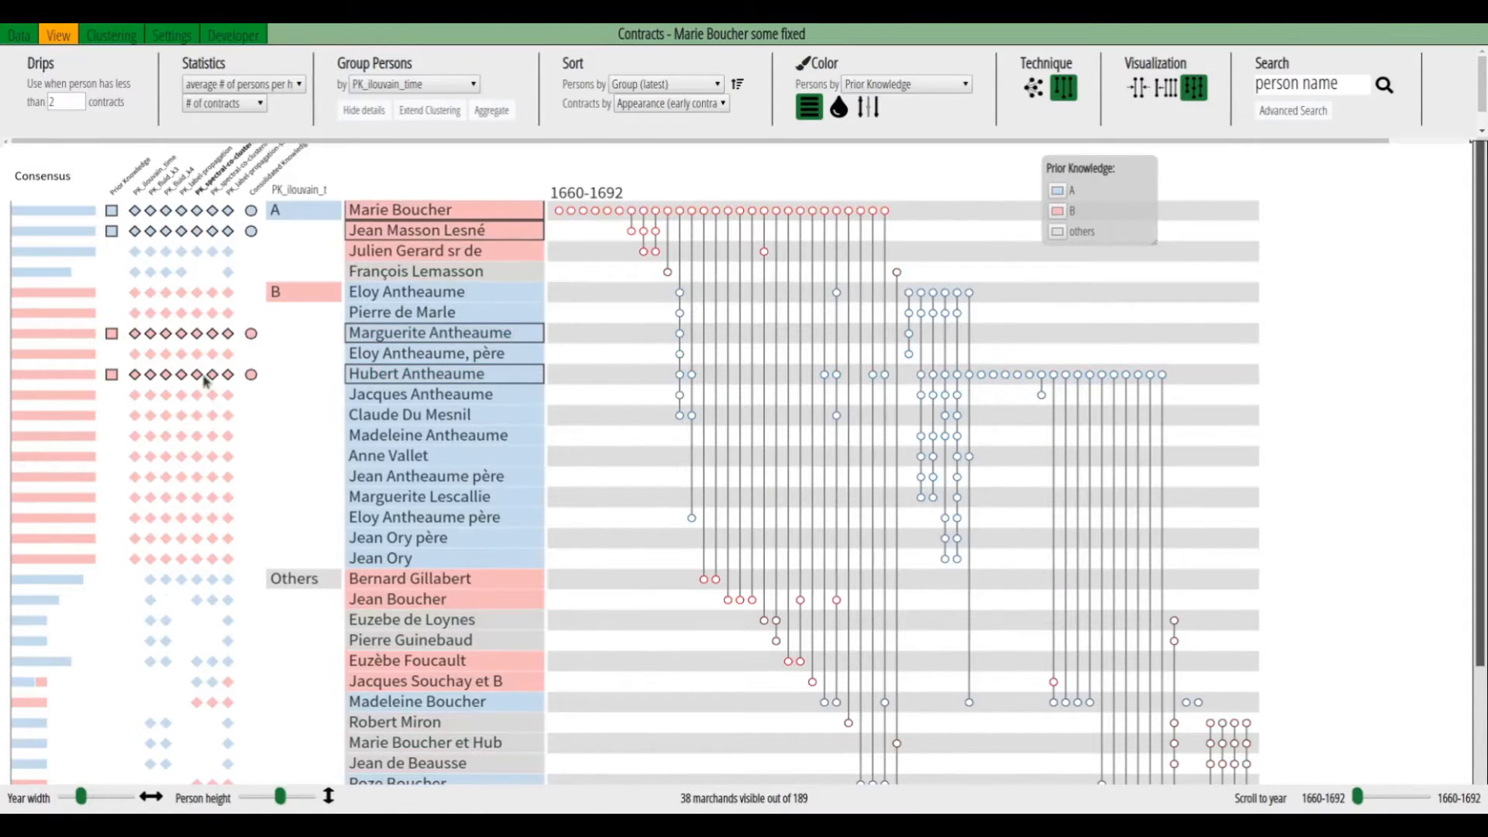
{"action": "left_click", "coordinate": [229, 196]}
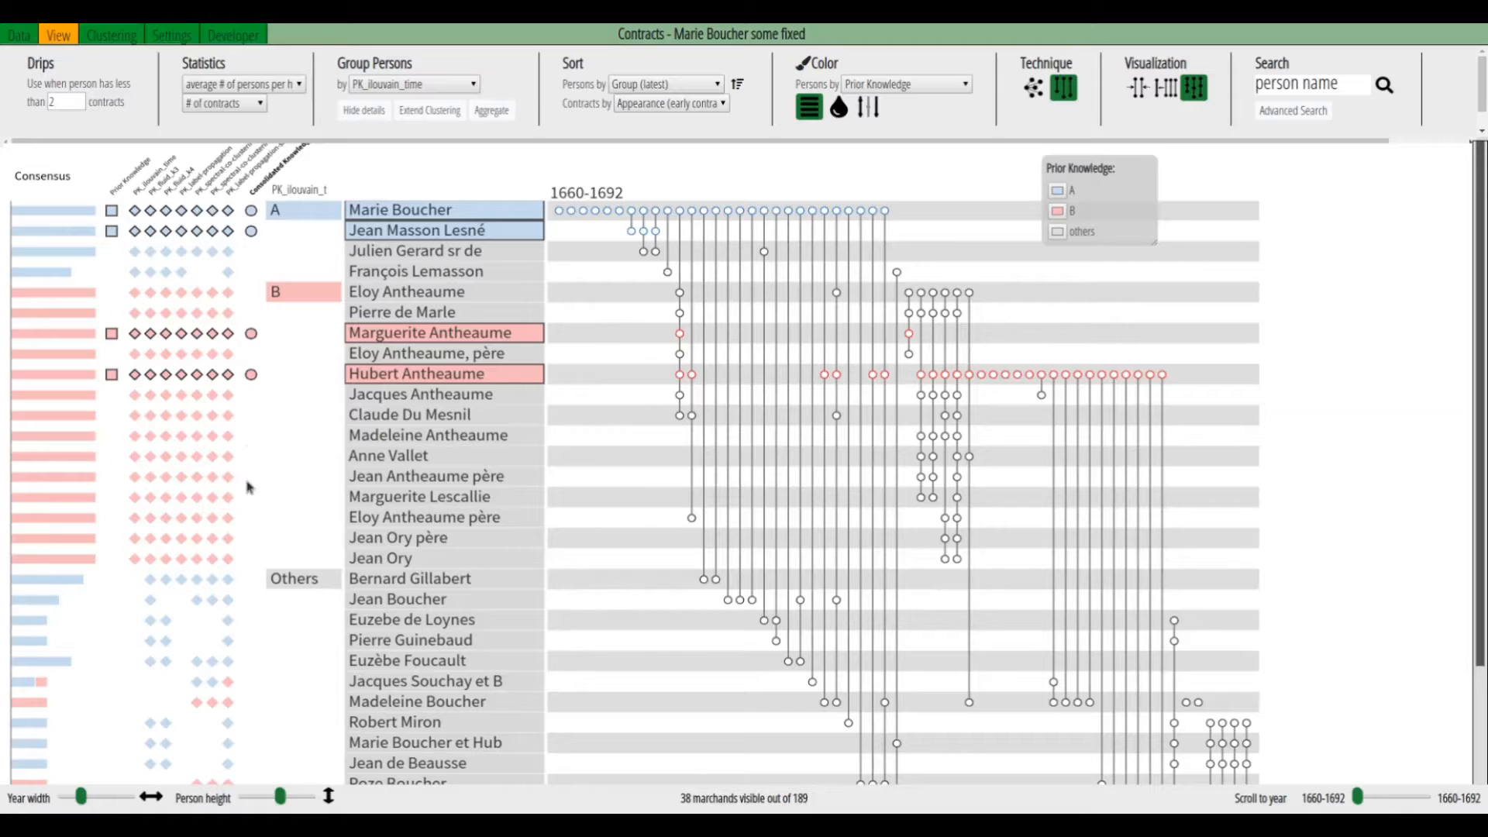
{"action": "scroll", "coordinate": [249, 487], "scroll_direction": "down", "scroll_amount": 2}
{"action": "scroll", "coordinate": [249, 486], "scroll_direction": "down", "scroll_amount": 5}
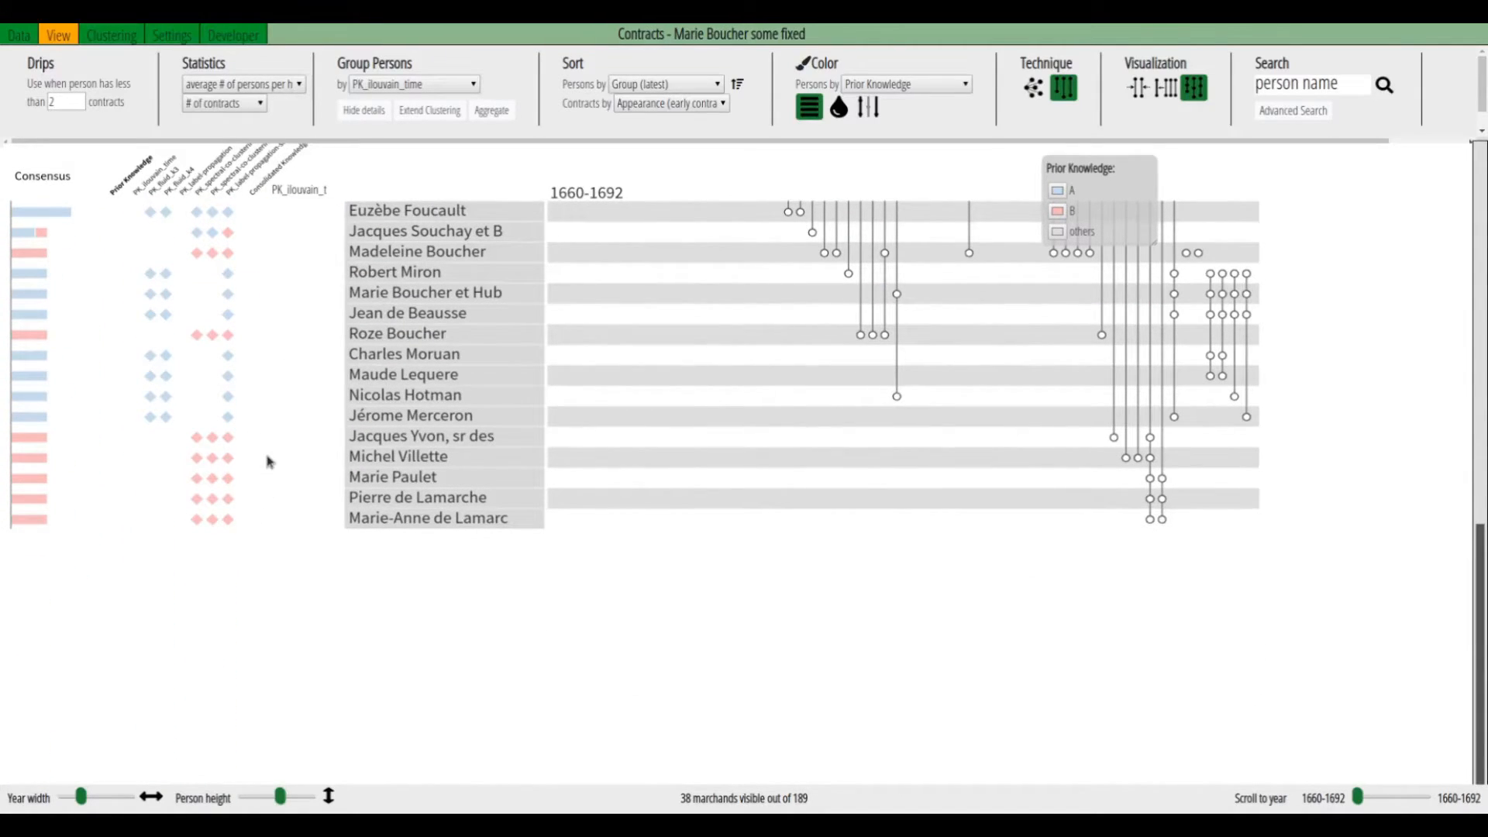
{"action": "scroll", "coordinate": [269, 462], "scroll_direction": "up", "scroll_amount": 3}
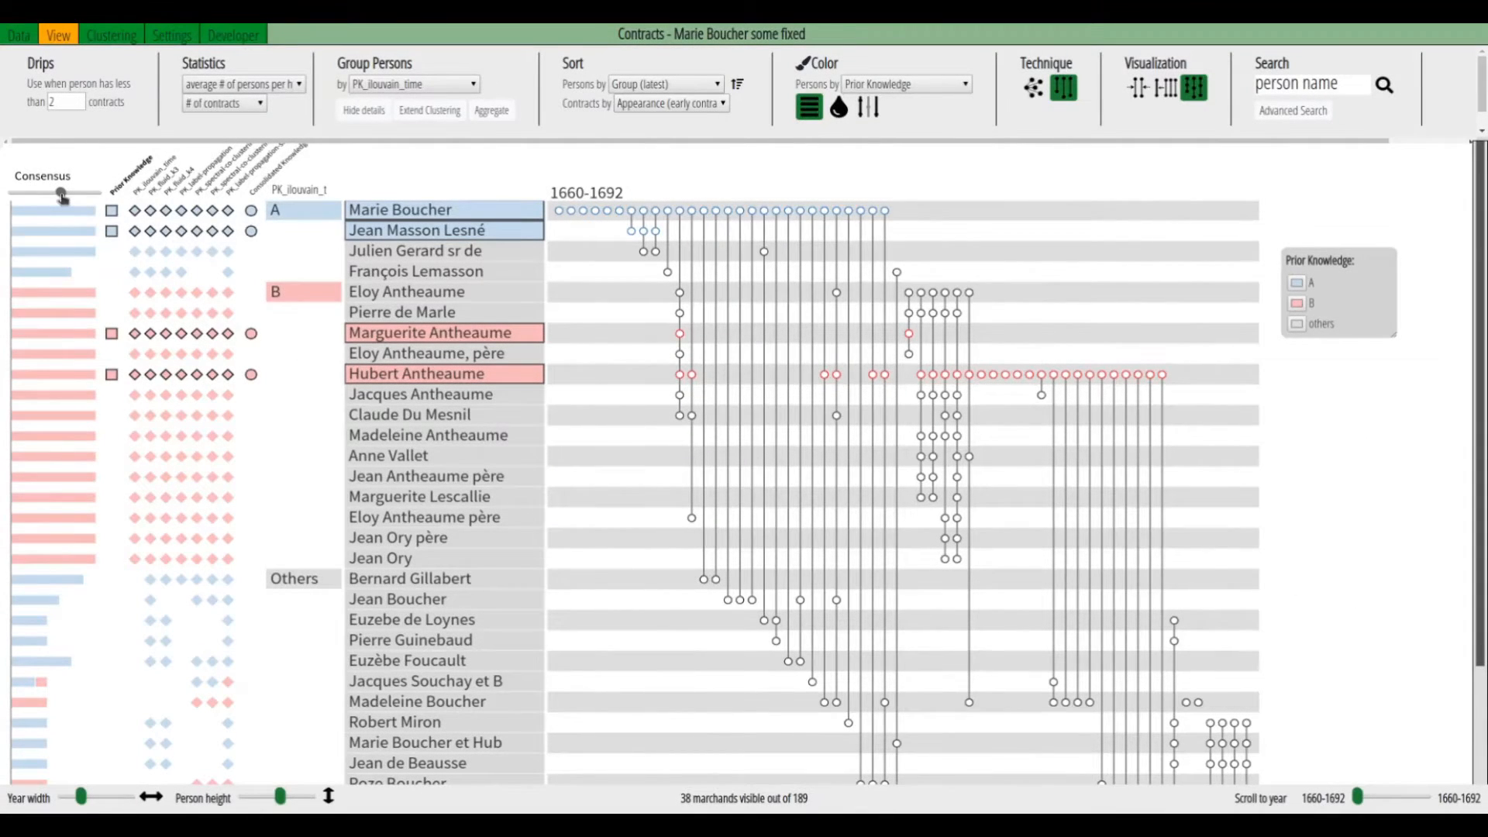
Step: Lower the consensus threshold and consolidate the suggested A and B assignments for all persons who meet it
{"action": "mouse_move", "coordinate": [62, 197]}
{"action": "left_mouse_down"}
{"action": "mouse_move", "coordinate": [107, 198]}
{"action": "mouse_move", "coordinate": [52, 198]}
{"action": "left_mouse_up"}
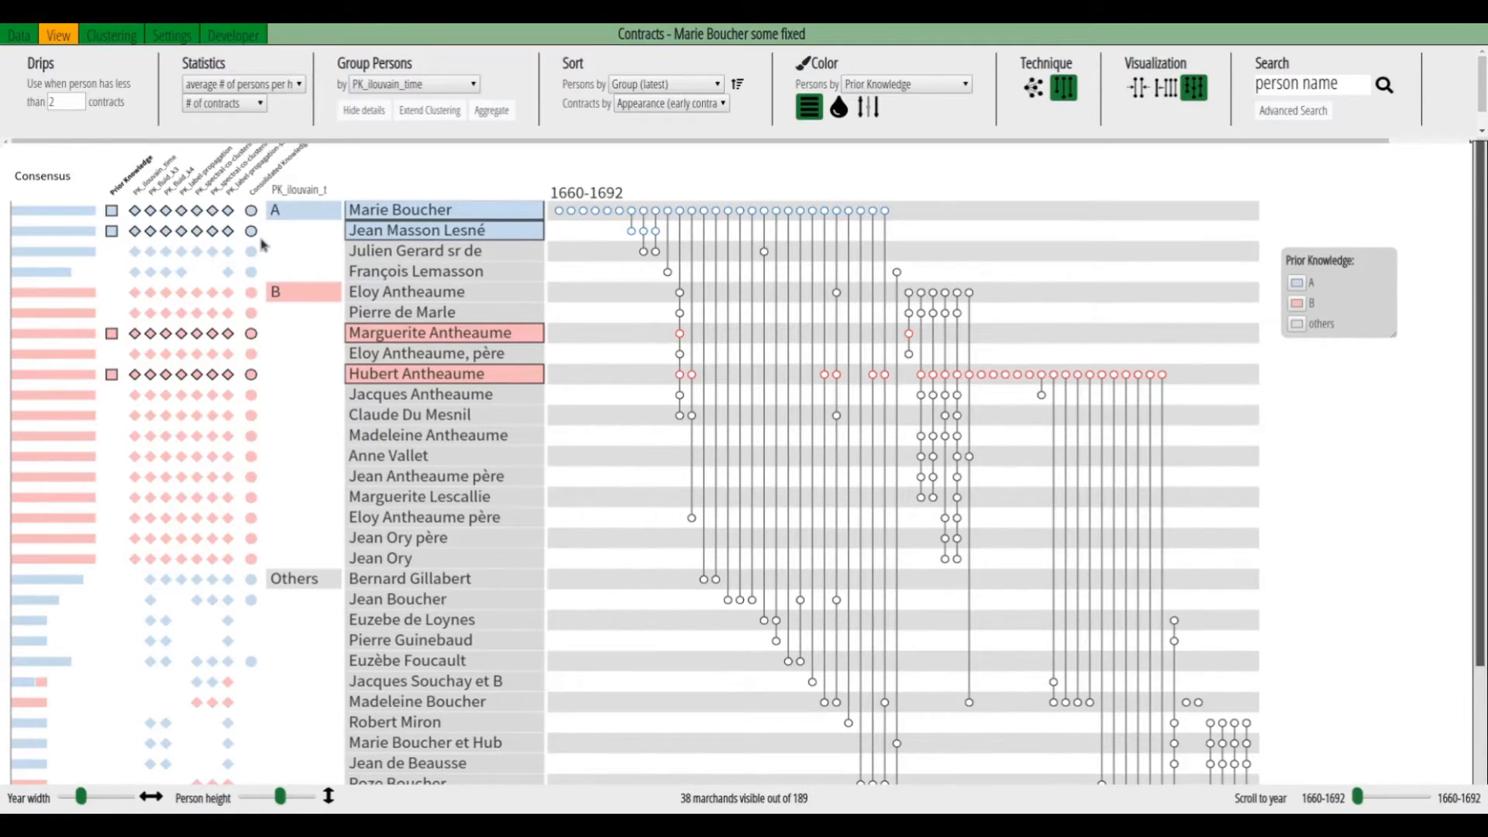
{"action": "left_click", "coordinate": [251, 231]}
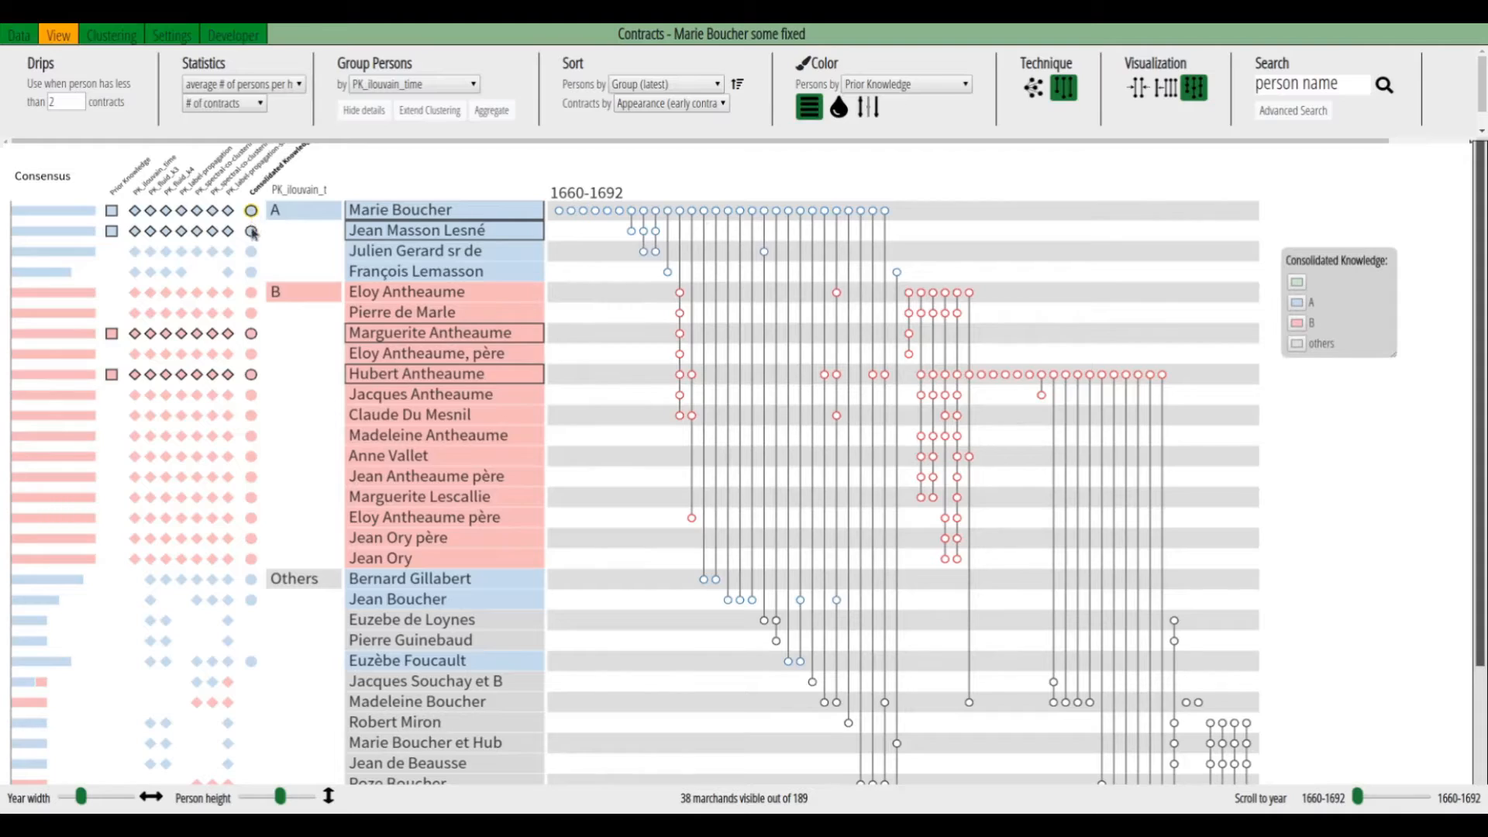
{"action": "left_click_drag", "start_coordinate": [251, 231], "coordinate": [251, 602]}
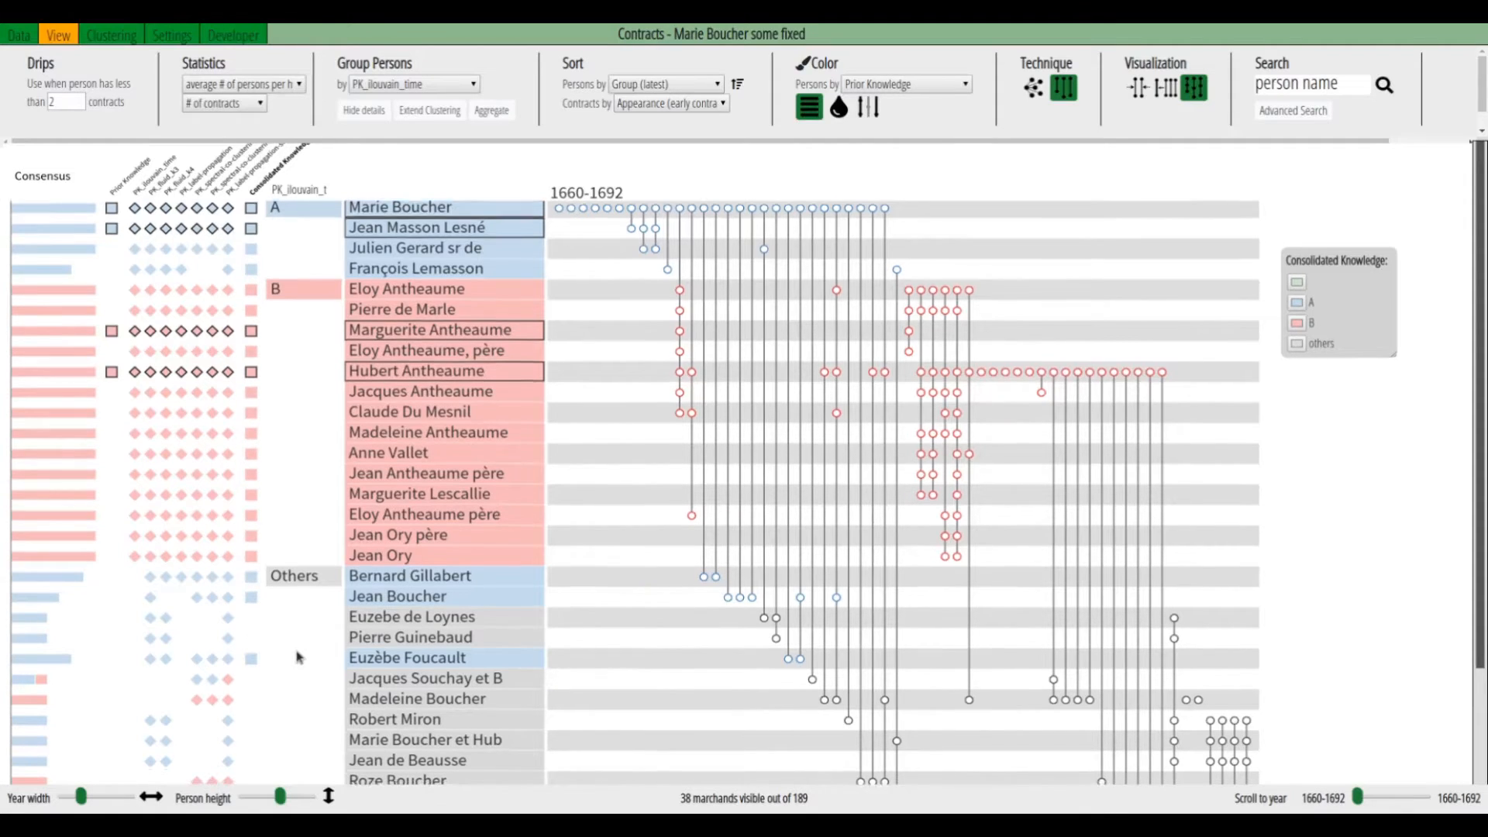
Step: Consolidate into B the last five listed persons and the person with split A/B consensus, following the PK_label-propagation-ss result
{"action": "scroll", "coordinate": [298, 658], "scroll_direction": "down", "scroll_amount": 1}
{"action": "scroll", "coordinate": [298, 657], "scroll_direction": "down", "scroll_amount": 3}
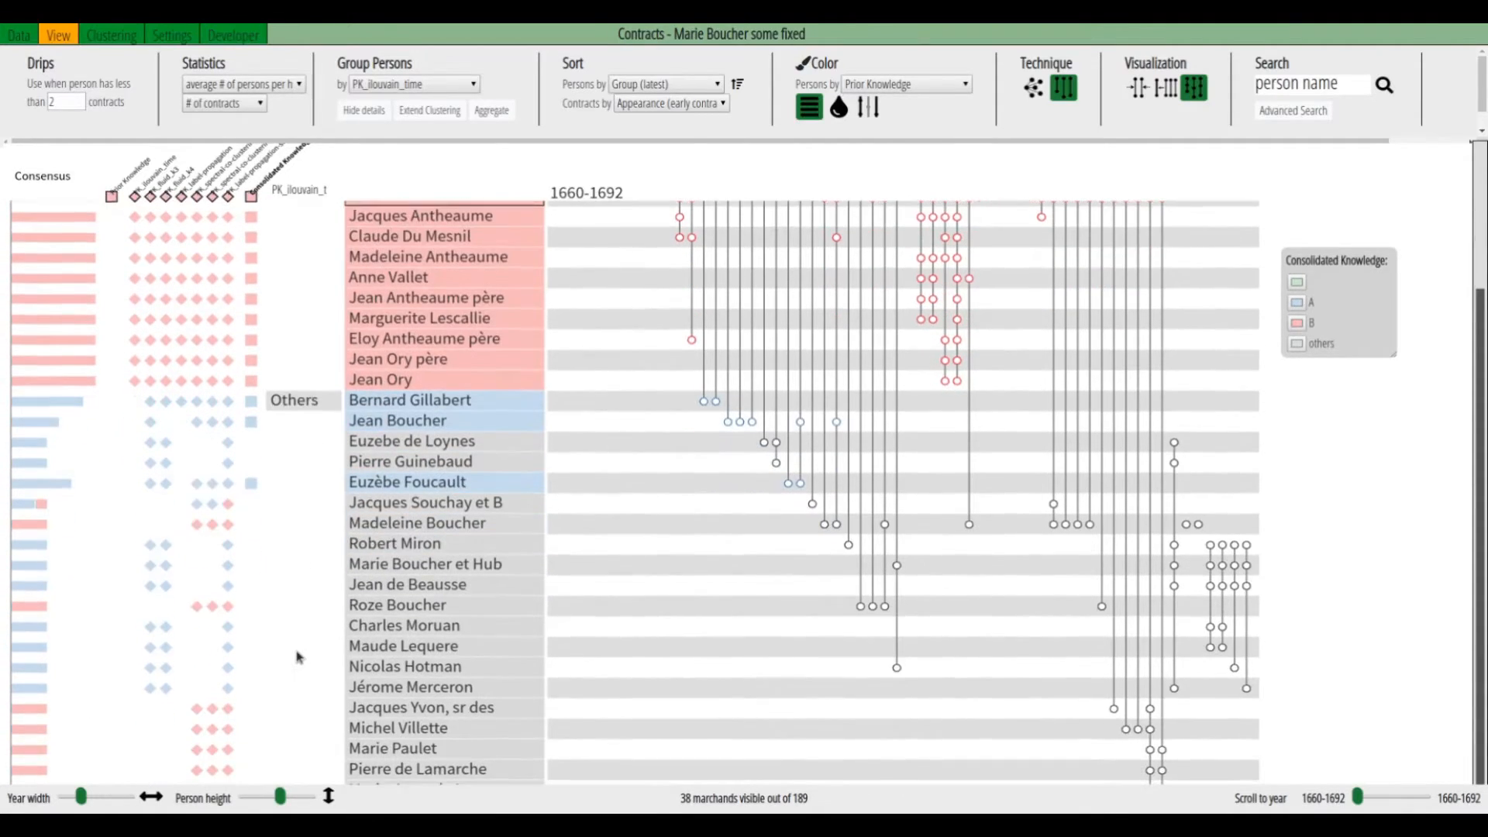
{"action": "scroll", "coordinate": [297, 658], "scroll_direction": "down", "scroll_amount": 1}
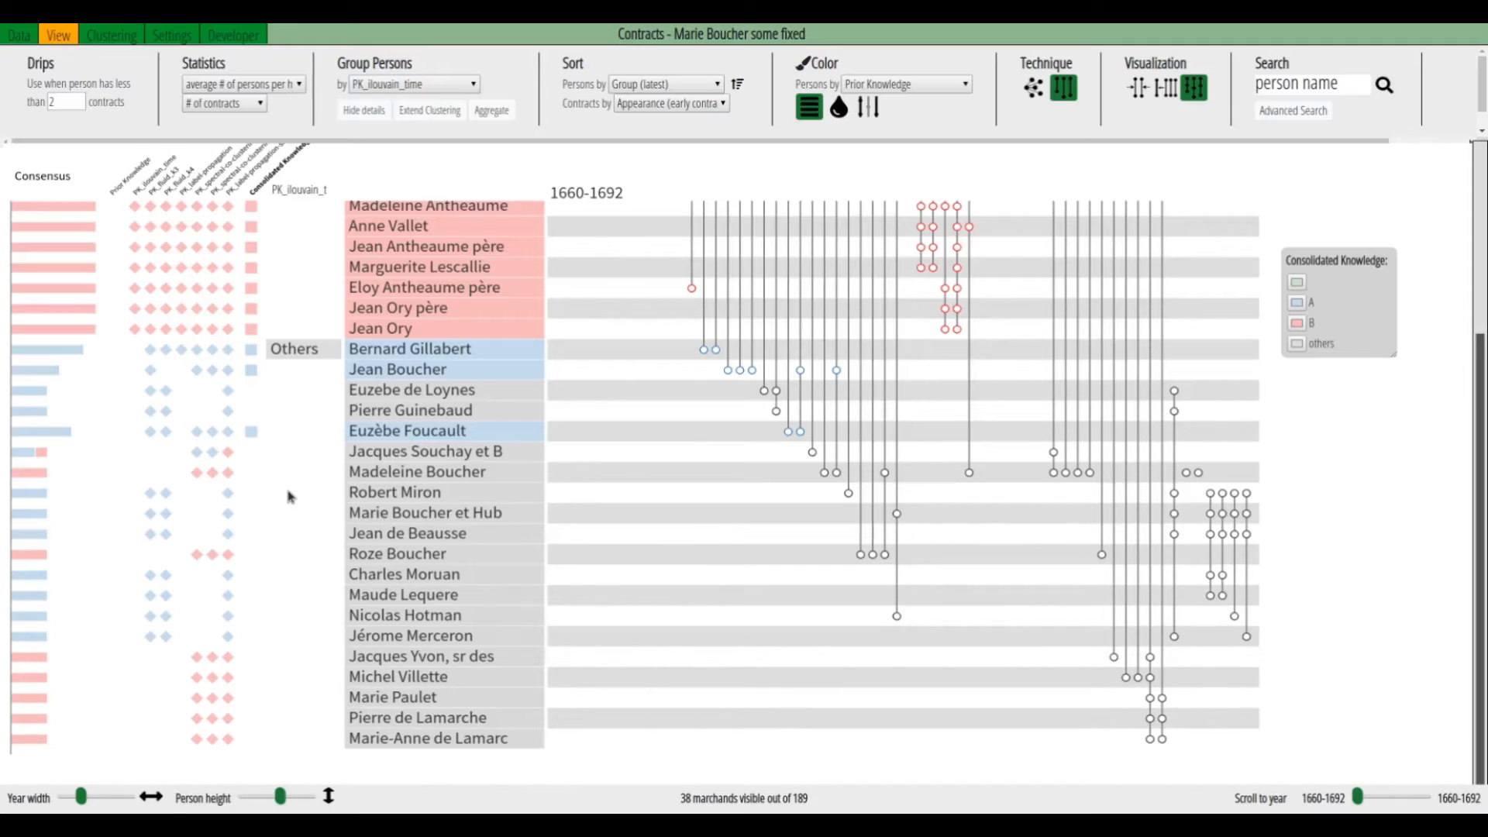
{"action": "left_click", "coordinate": [227, 657]}
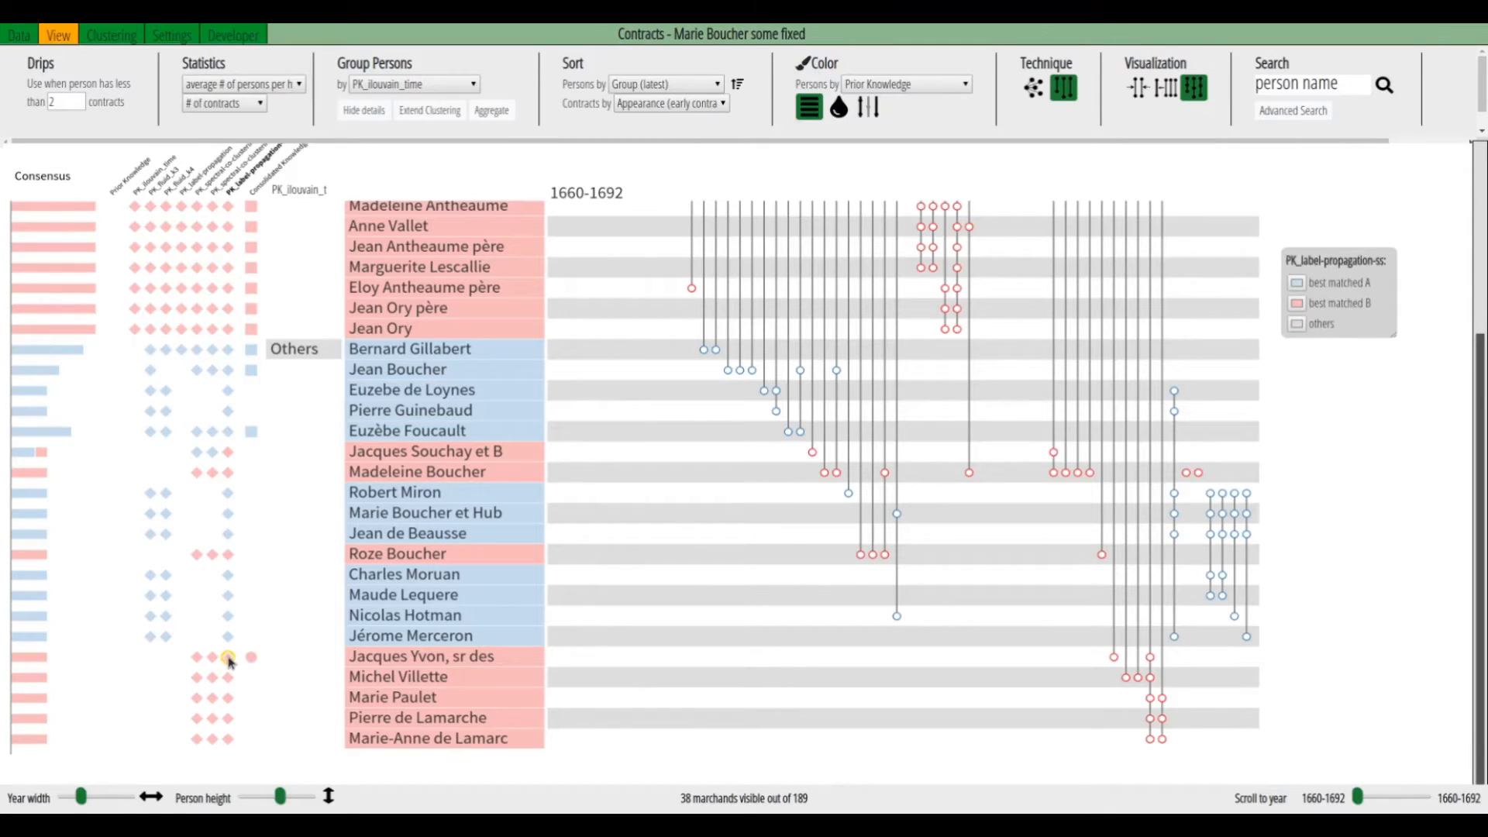
{"action": "left_click_drag", "start_coordinate": [228, 658], "coordinate": [227, 740]}
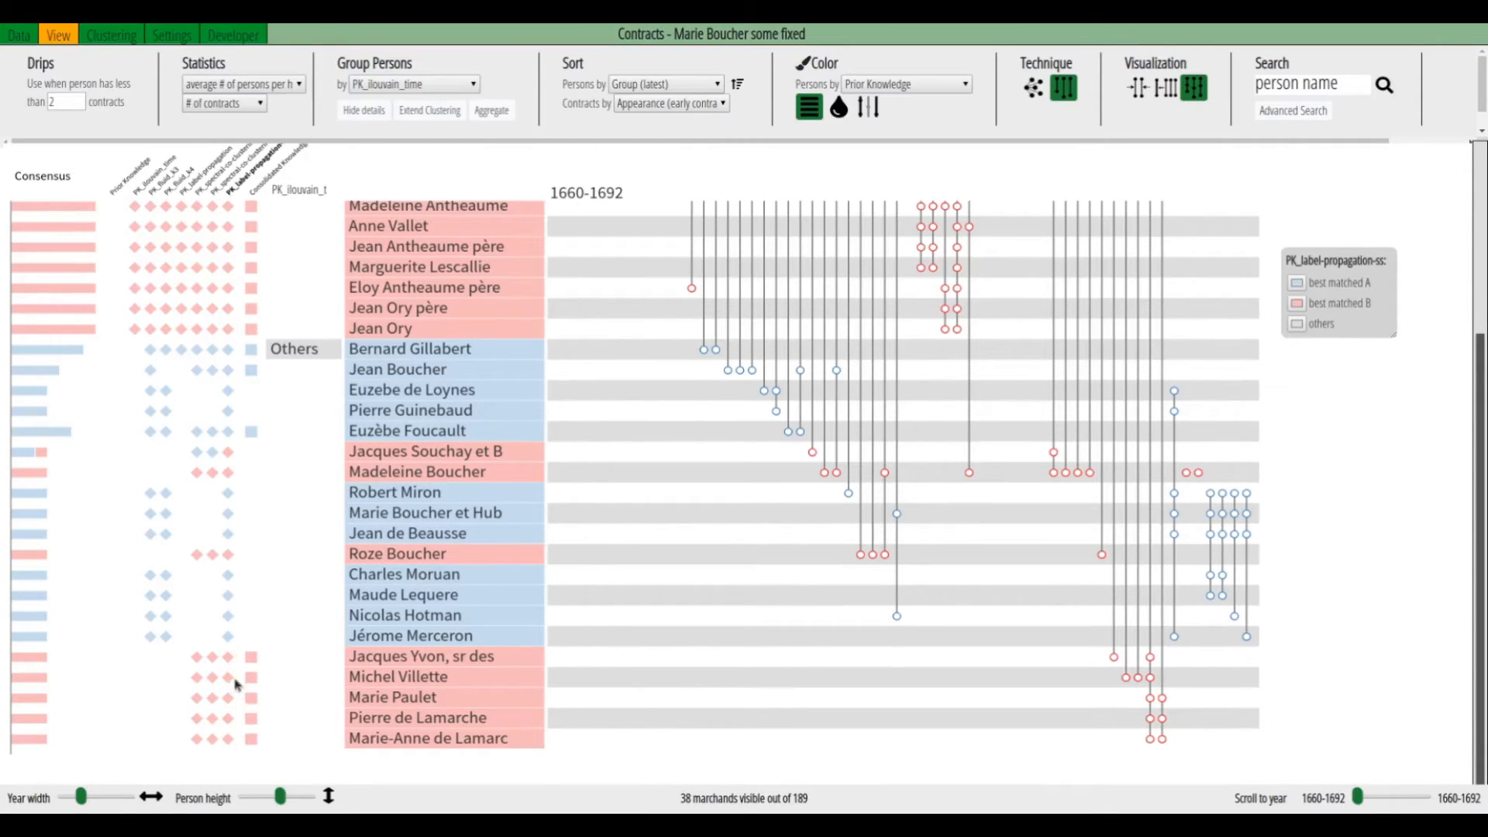
{"action": "left_click", "coordinate": [228, 452]}
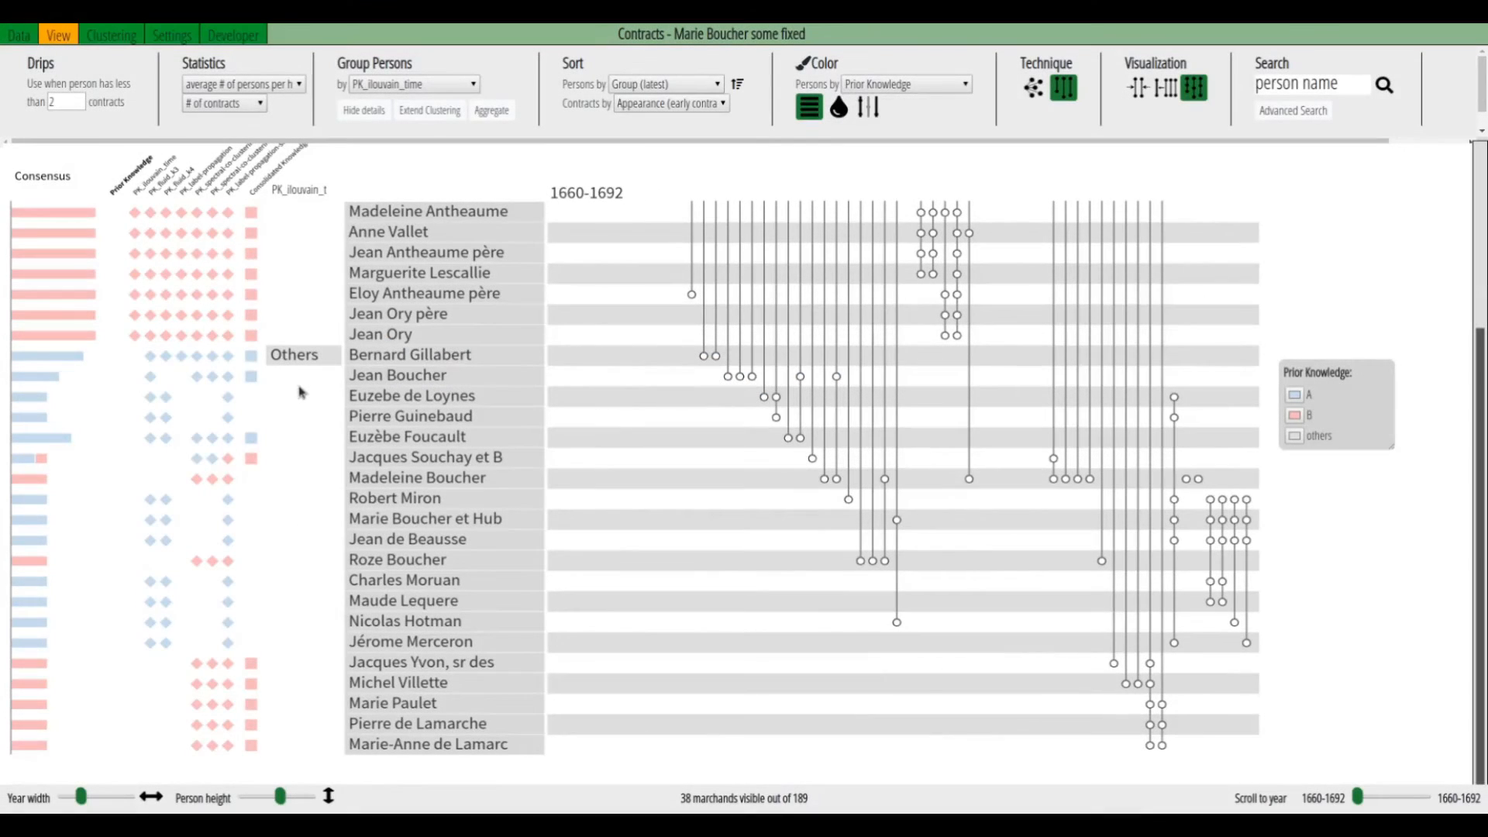
Step: Split the Others group into its PK_ilouvain_time clusters, preview how the algorithms match cluster 4, and make cluster 4 a new group
{"action": "left_click", "coordinate": [311, 364]}
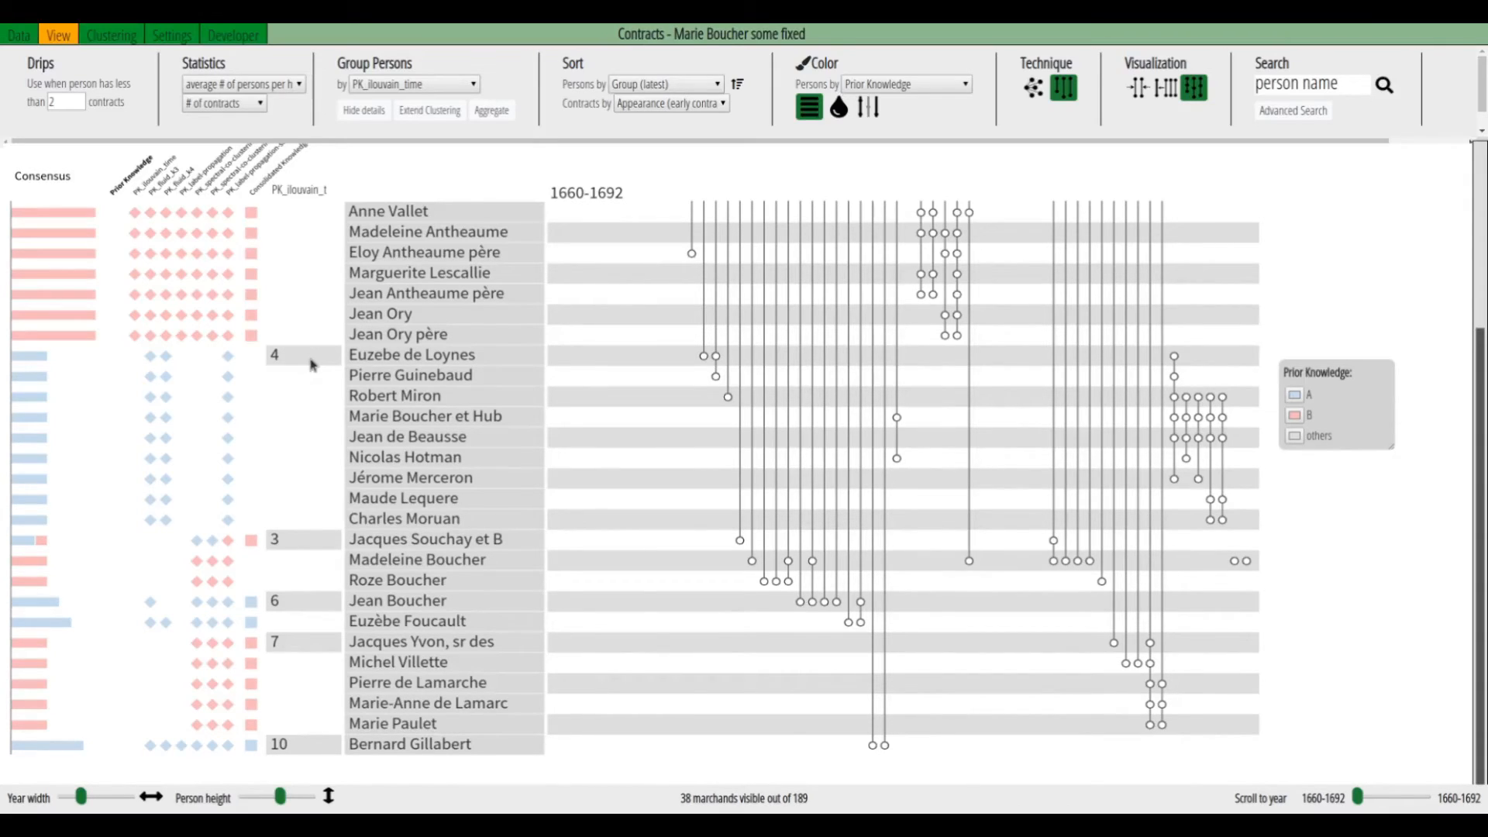
{"action": "left_click", "coordinate": [311, 358]}
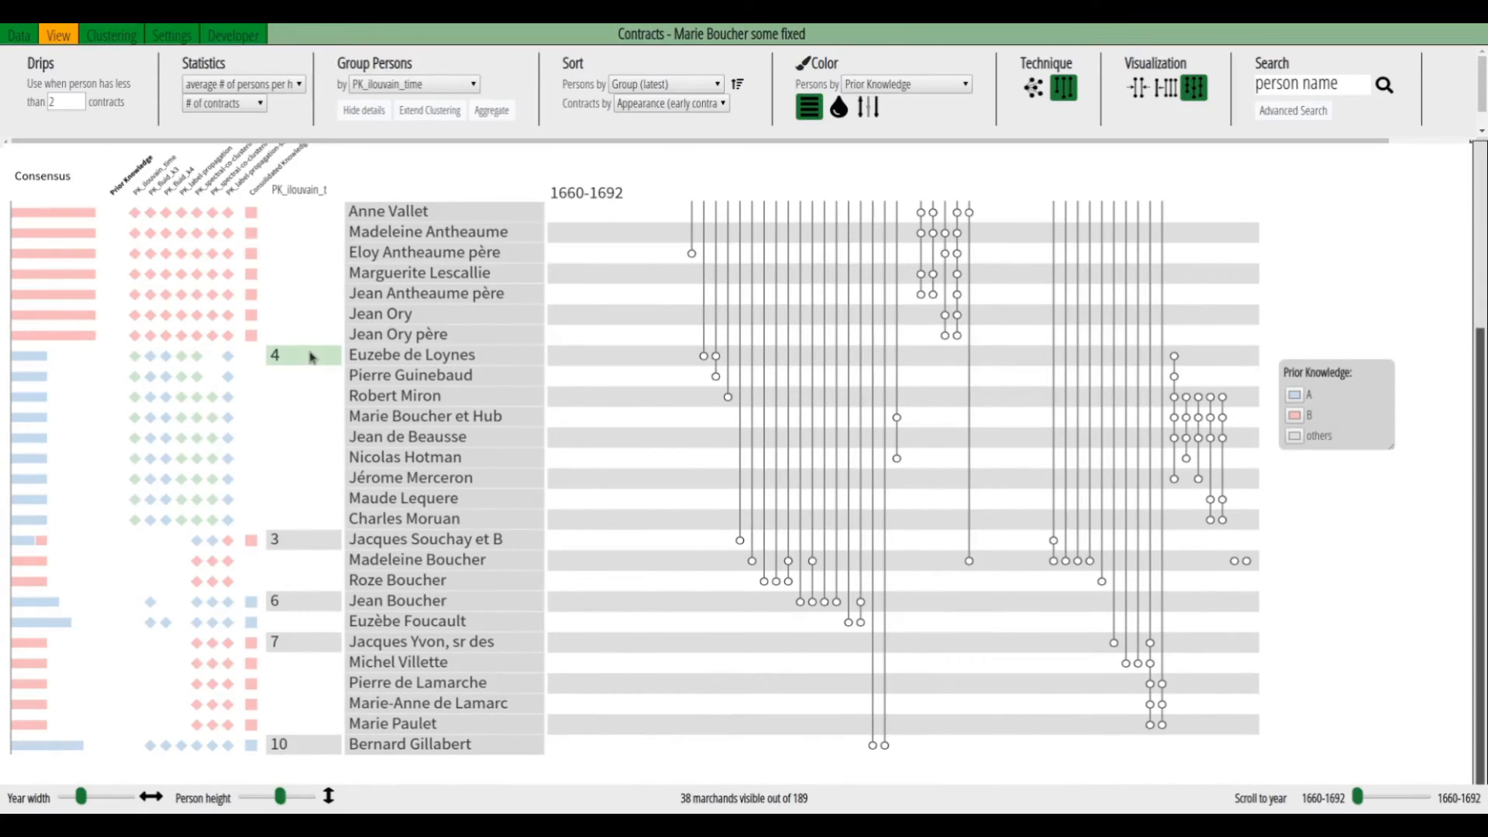
{"action": "left_click", "coordinate": [309, 540]}
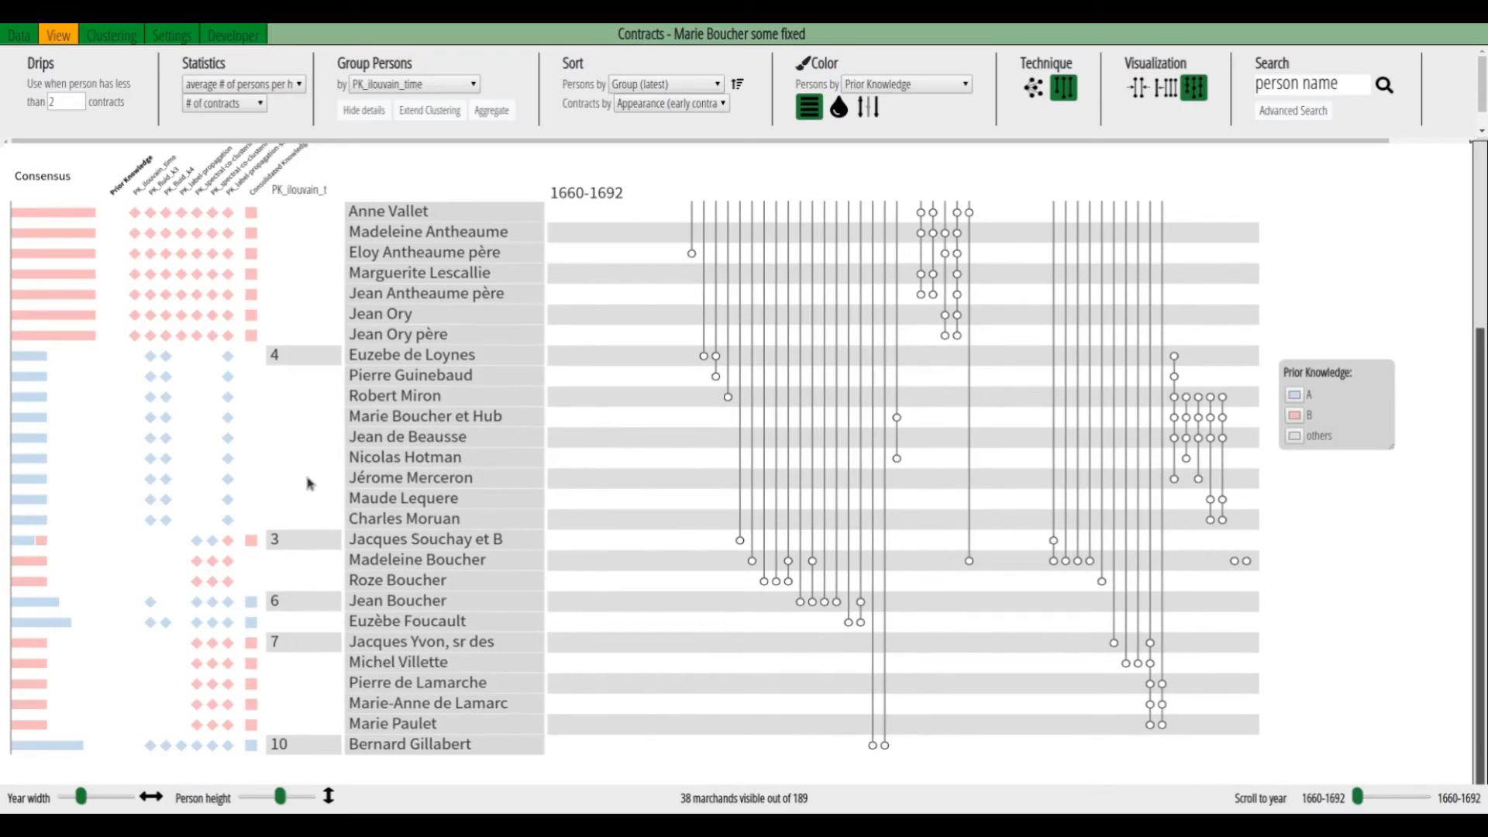
{"action": "left_click", "coordinate": [307, 362]}
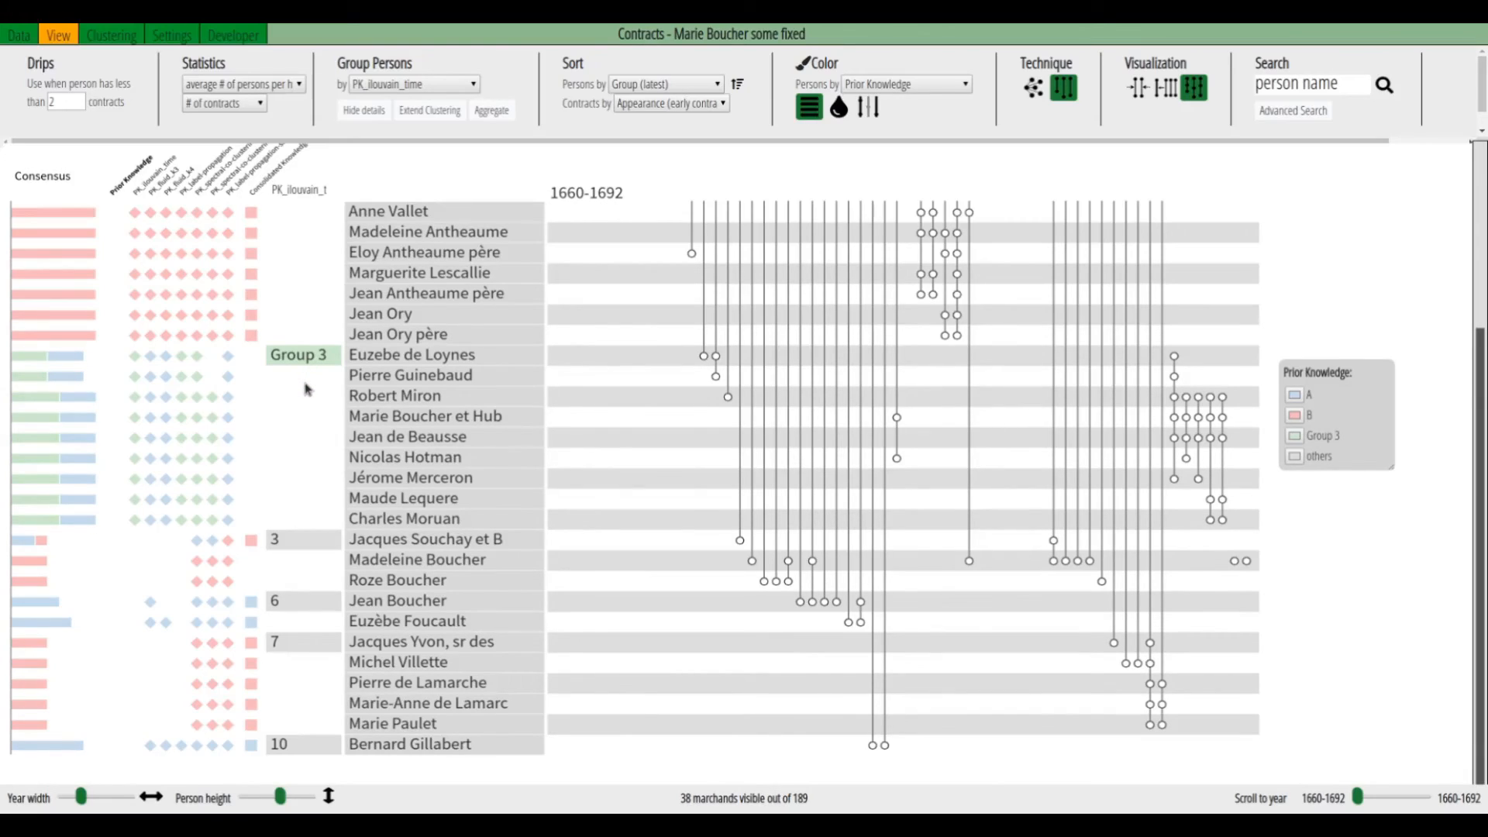
Step: Rename the new group made from cluster 4 as C
{"action": "double_click", "coordinate": [307, 359]}
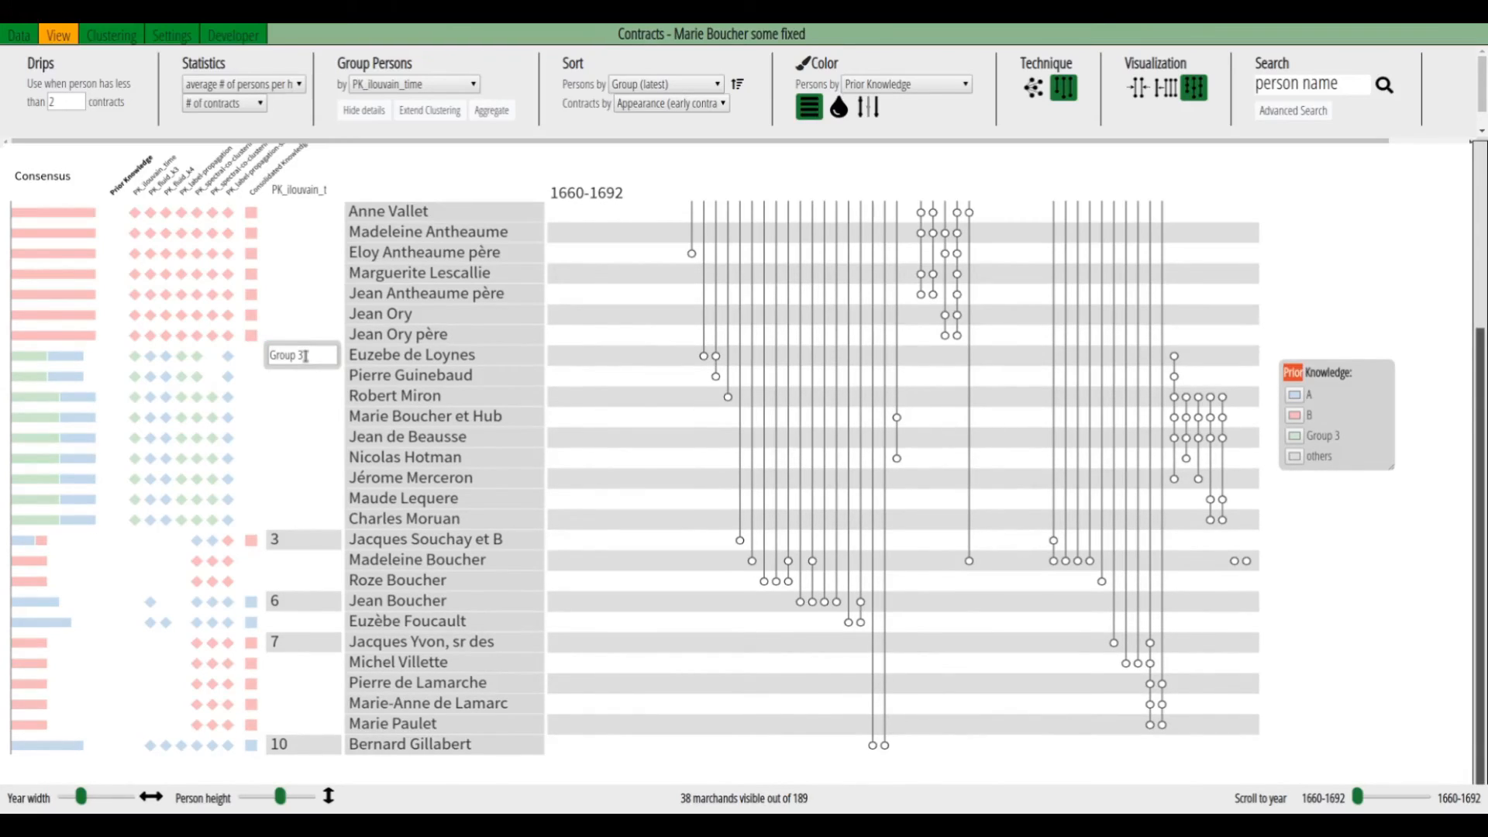
{"action": "triple_click", "coordinate": [306, 355]}
{"action": "key", "text": "BackSpace"}
{"action": "type", "text": "C"}
{"action": "key", "text": "Return"}
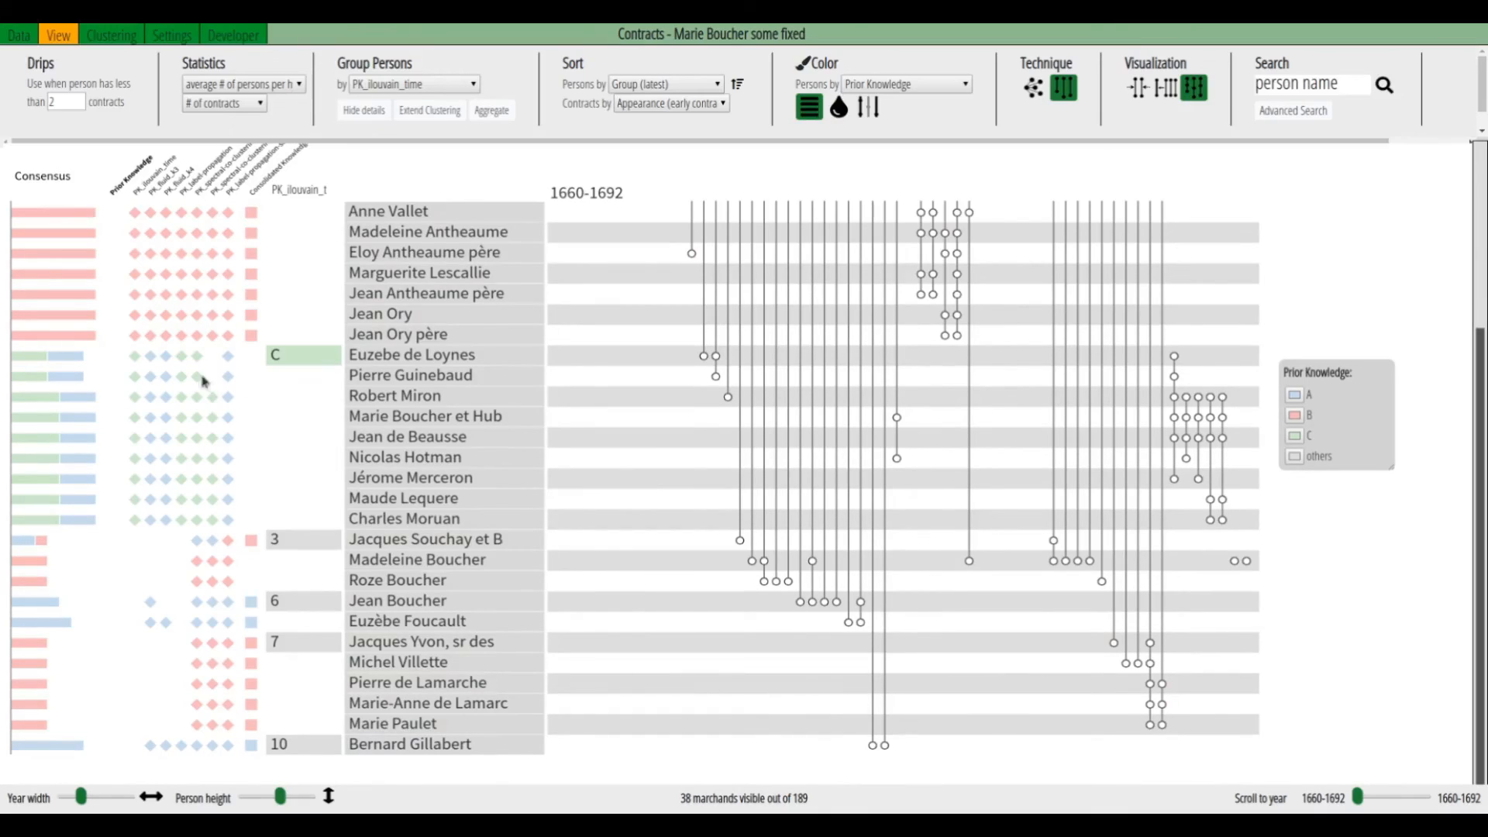
Step: Consolidate all persons of group C from the PK_ilouvain_time result and review the persons grouped by Consolidated Knowledge
{"action": "left_click_drag", "start_coordinate": [134, 358], "coordinate": [136, 526]}
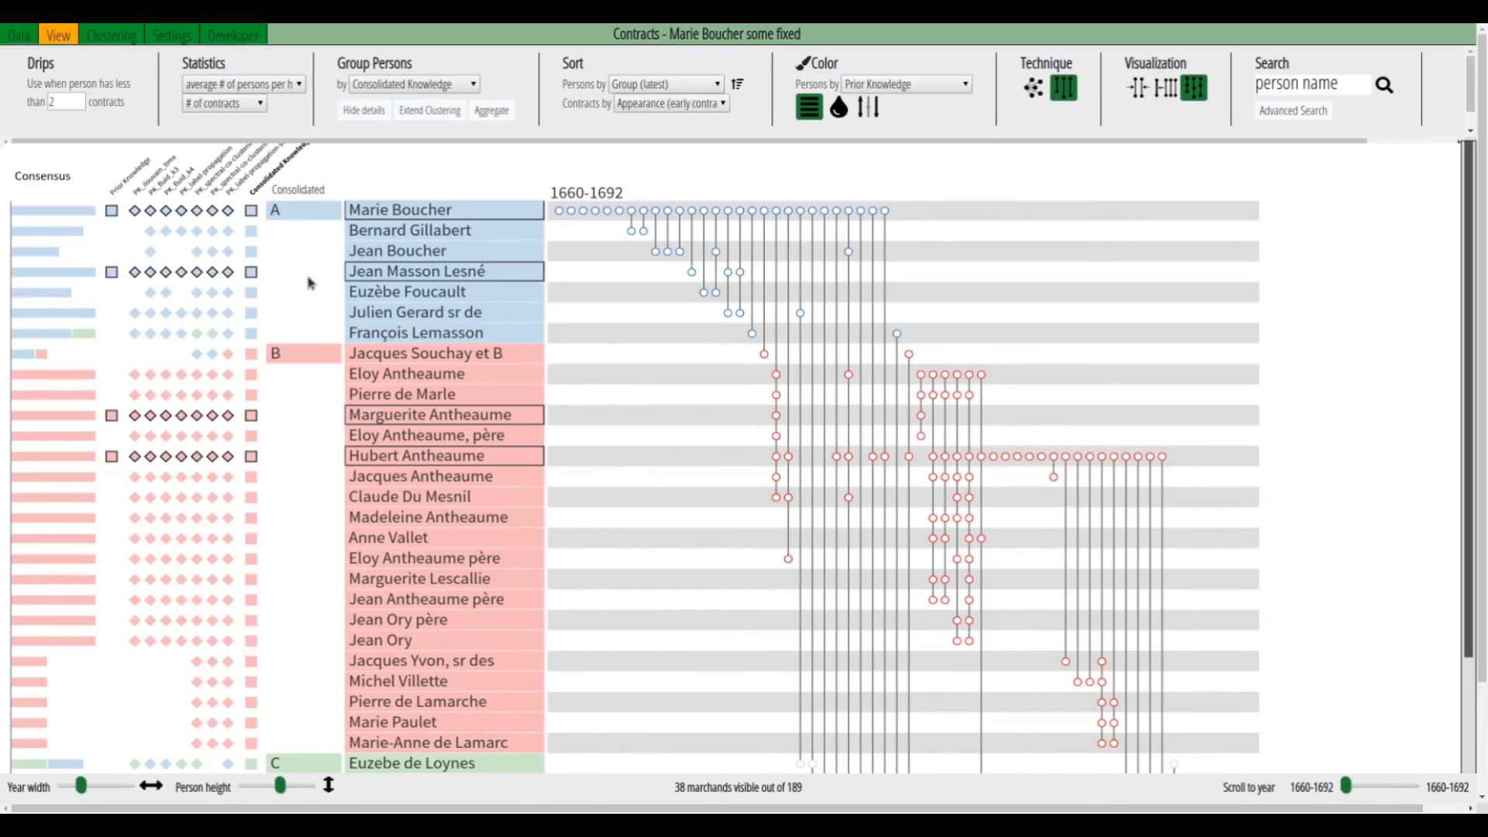
{"action": "scroll", "coordinate": [308, 283], "scroll_direction": "down", "scroll_amount": 5}
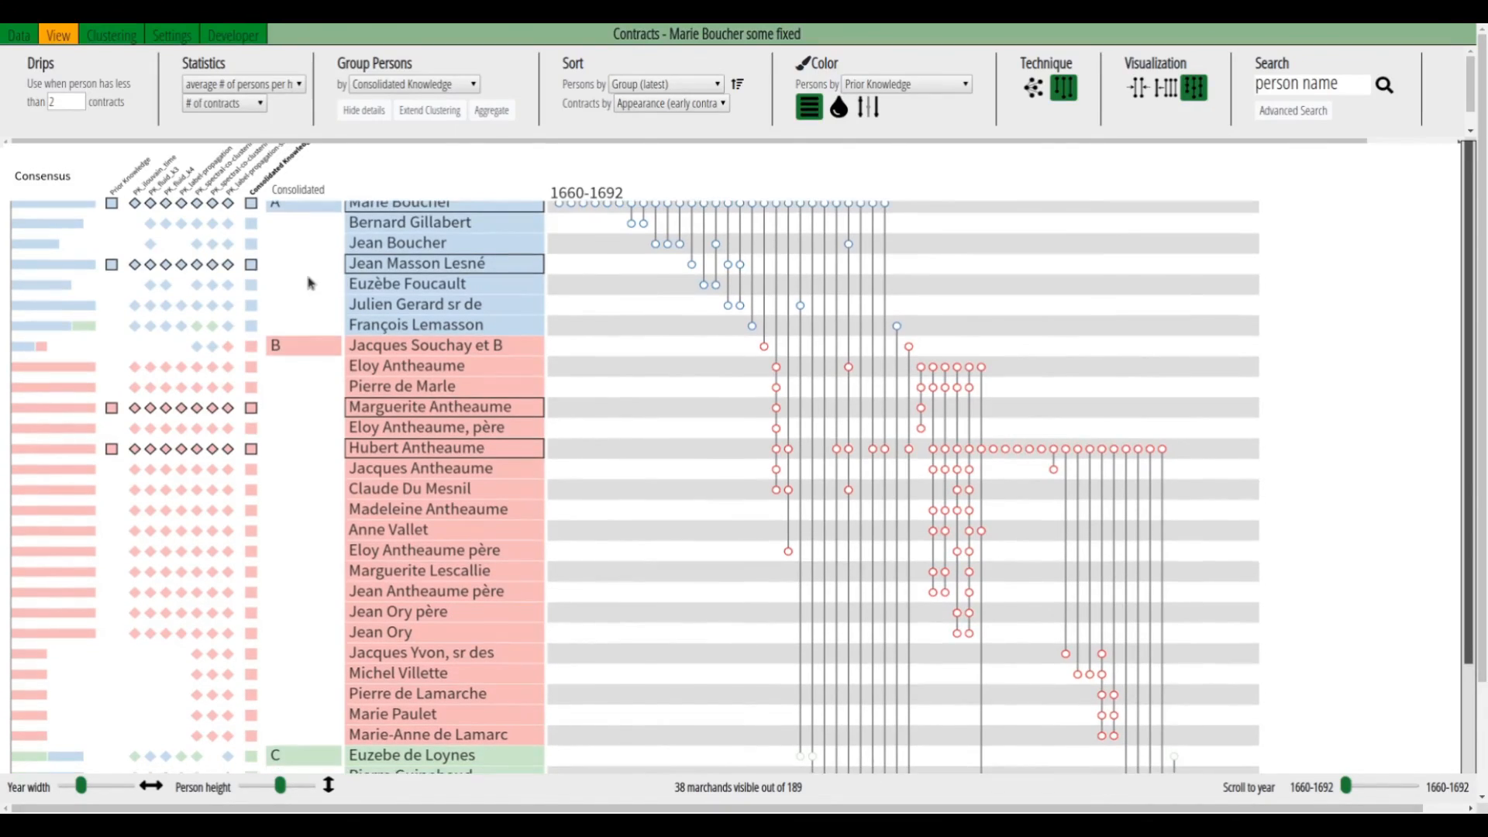
{"action": "scroll", "coordinate": [308, 283], "scroll_direction": "down", "scroll_amount": 3}
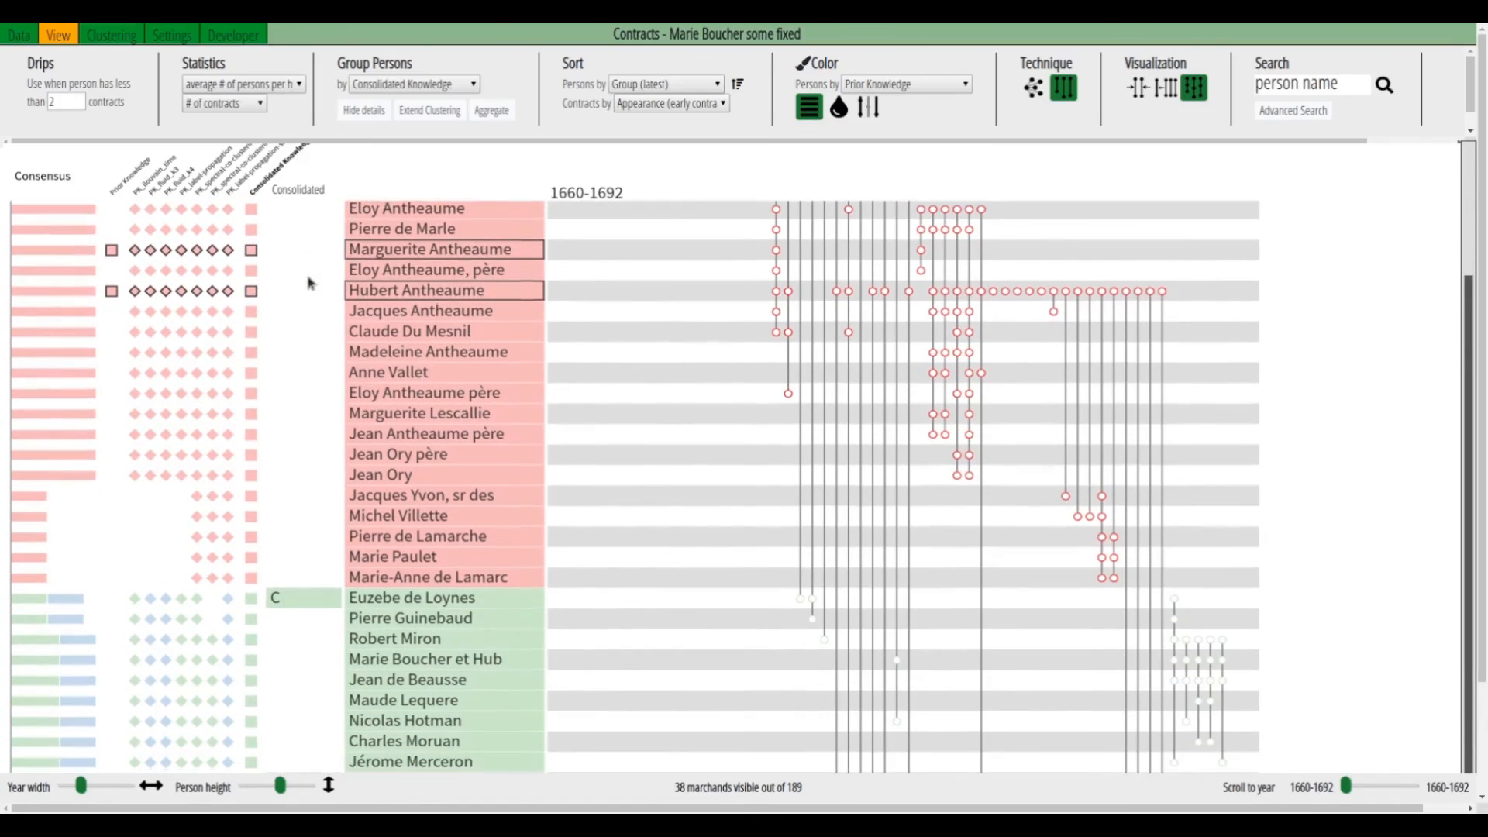